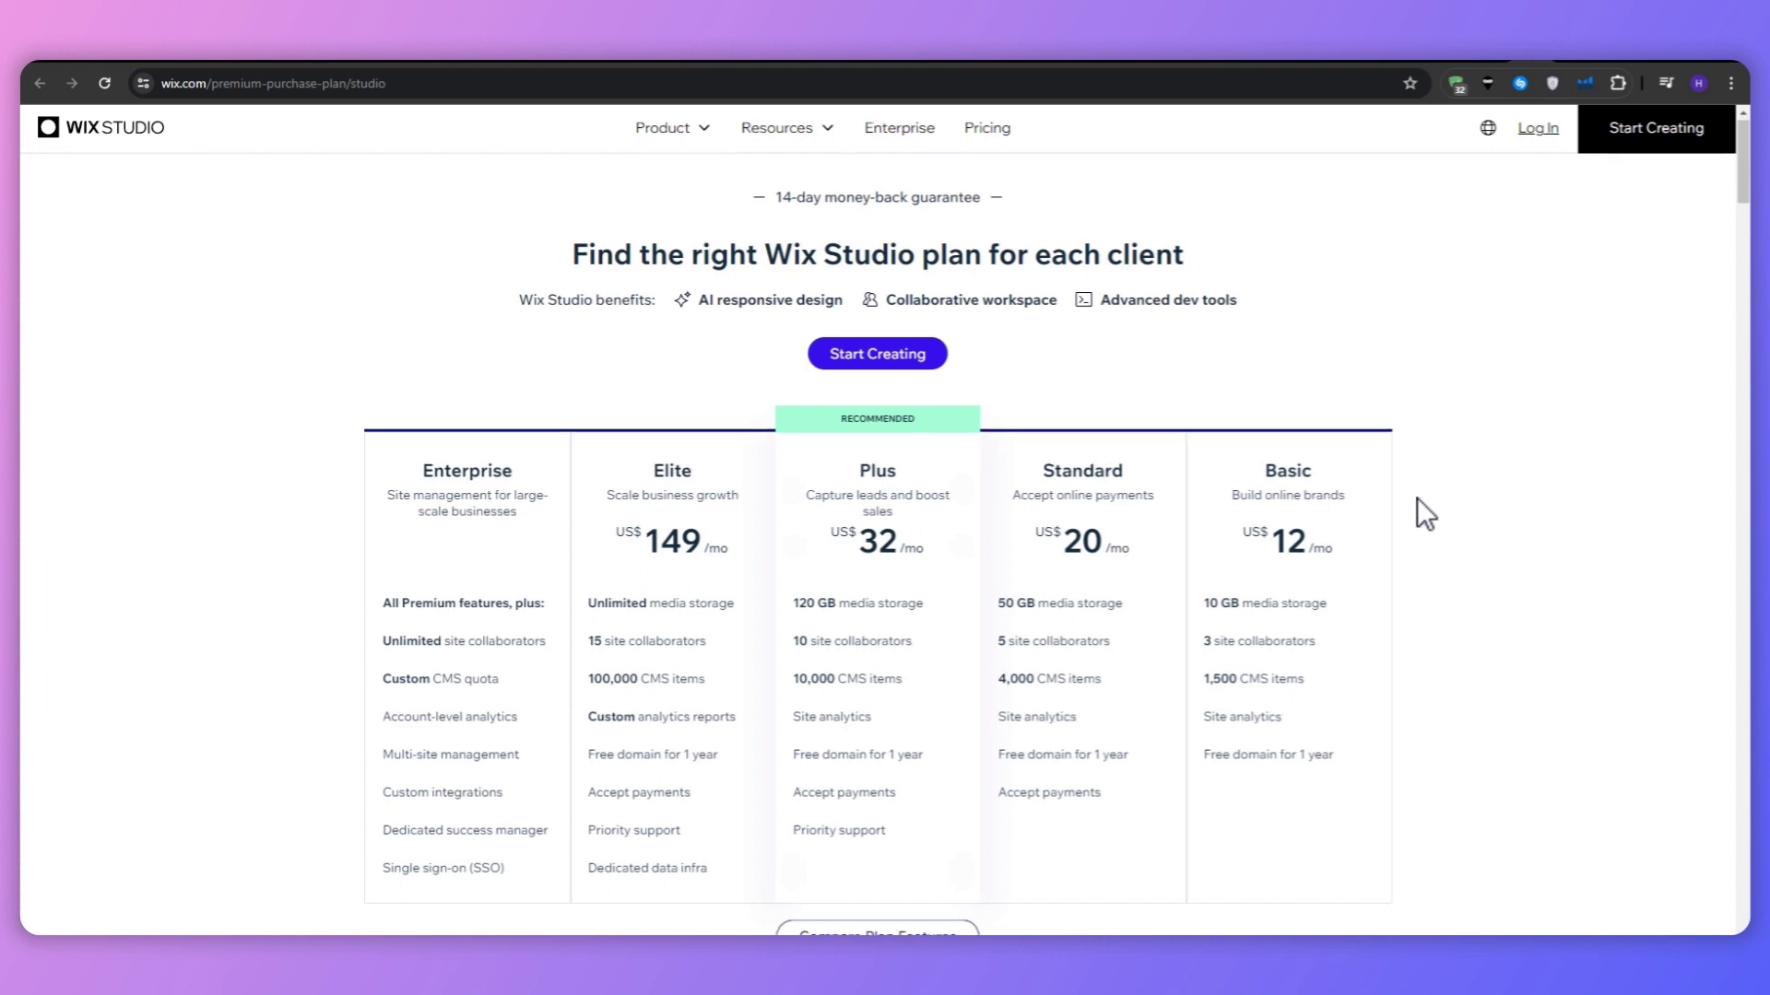
scroll(1426, 505, down, 1)
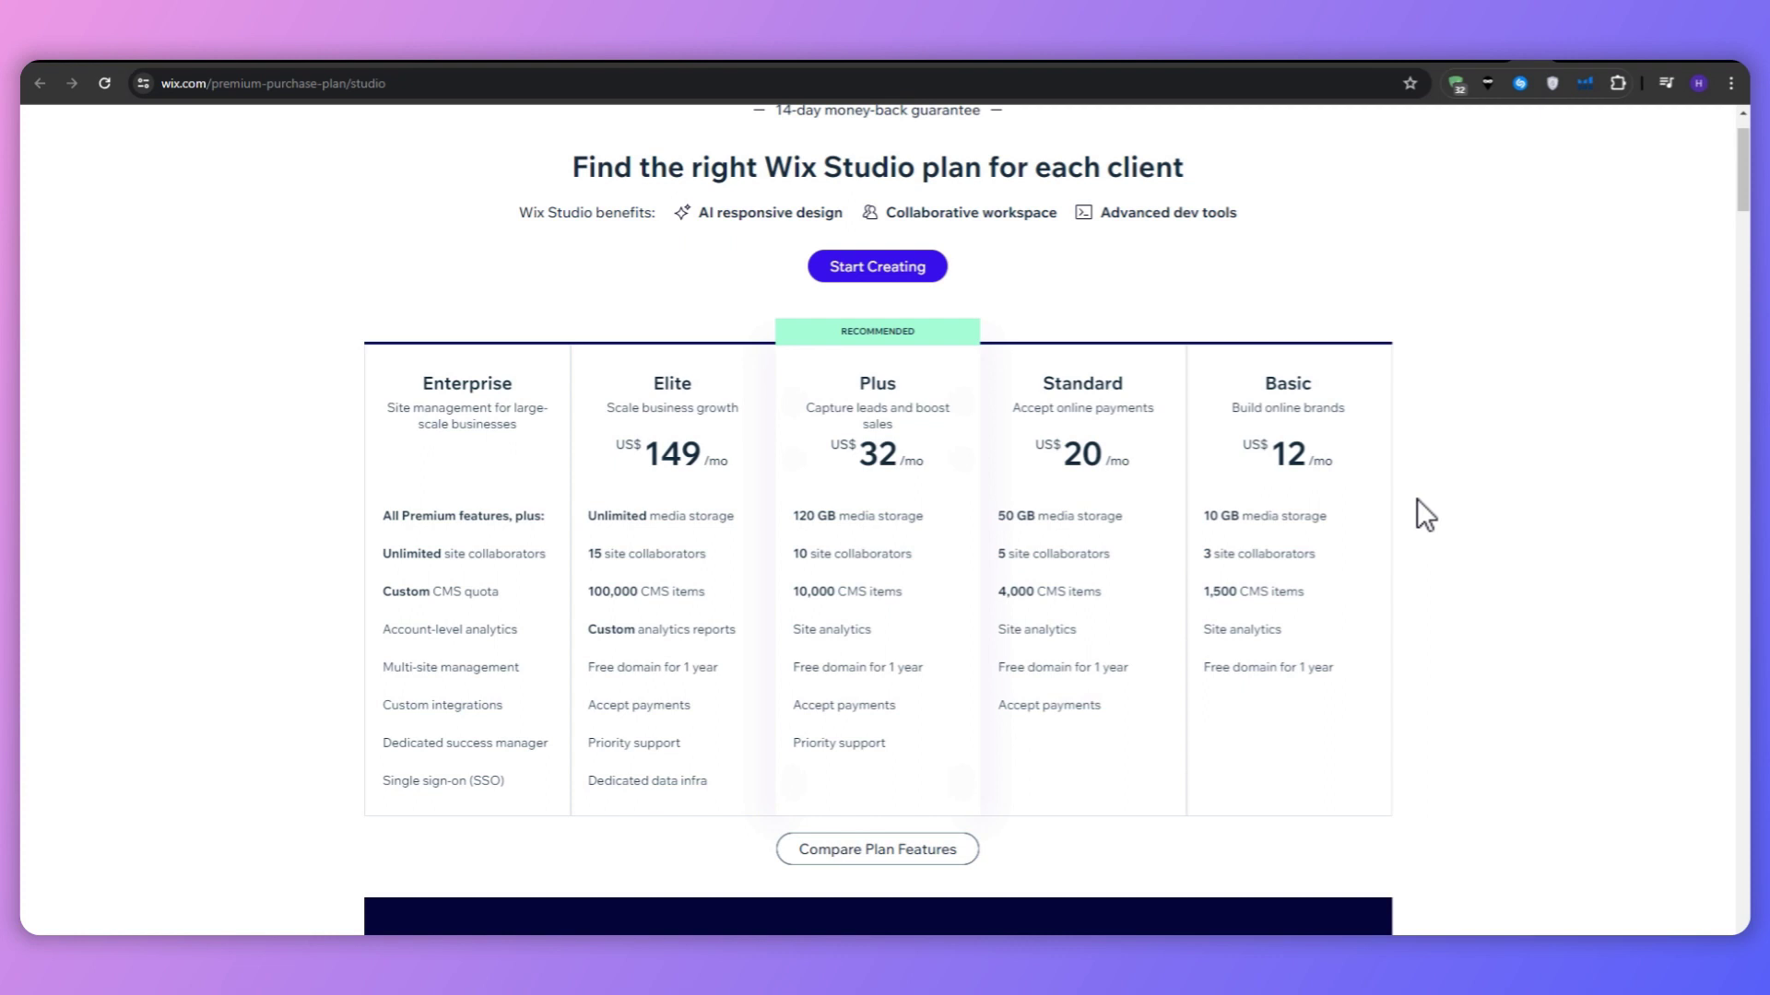
scroll(1136, 521, up, 1)
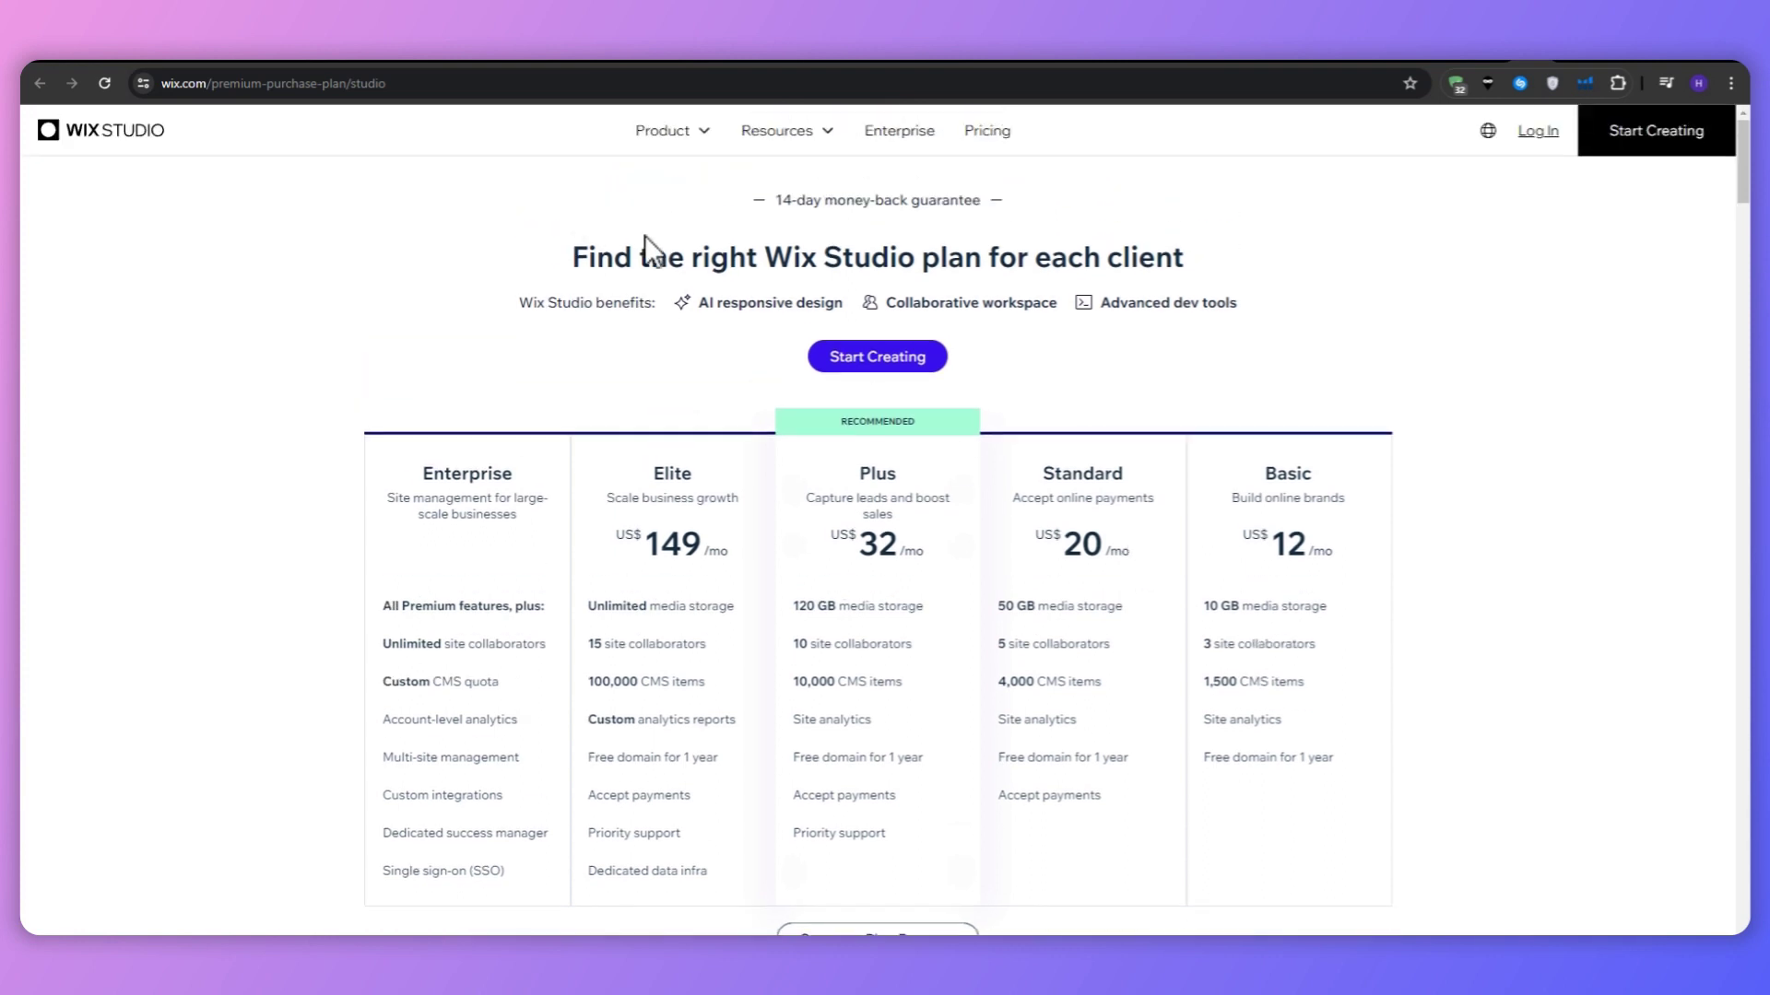
scroll(656, 398, down, 1)
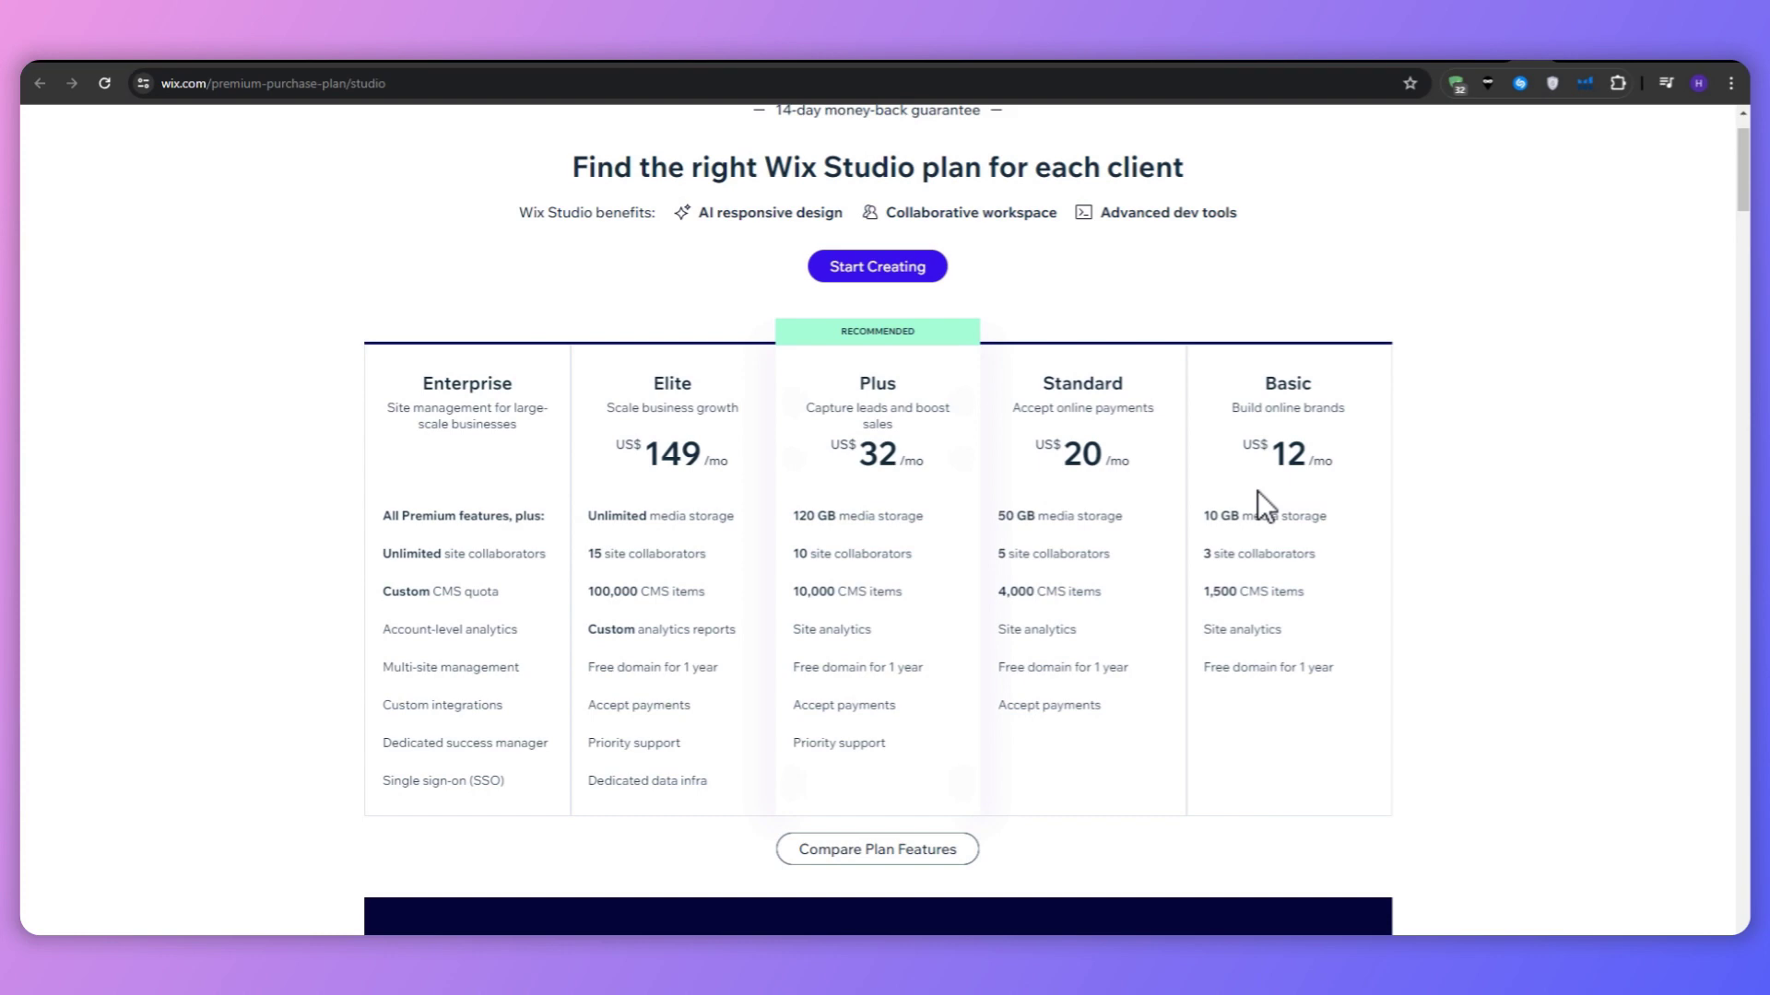
scroll(1262, 480, down, 1)
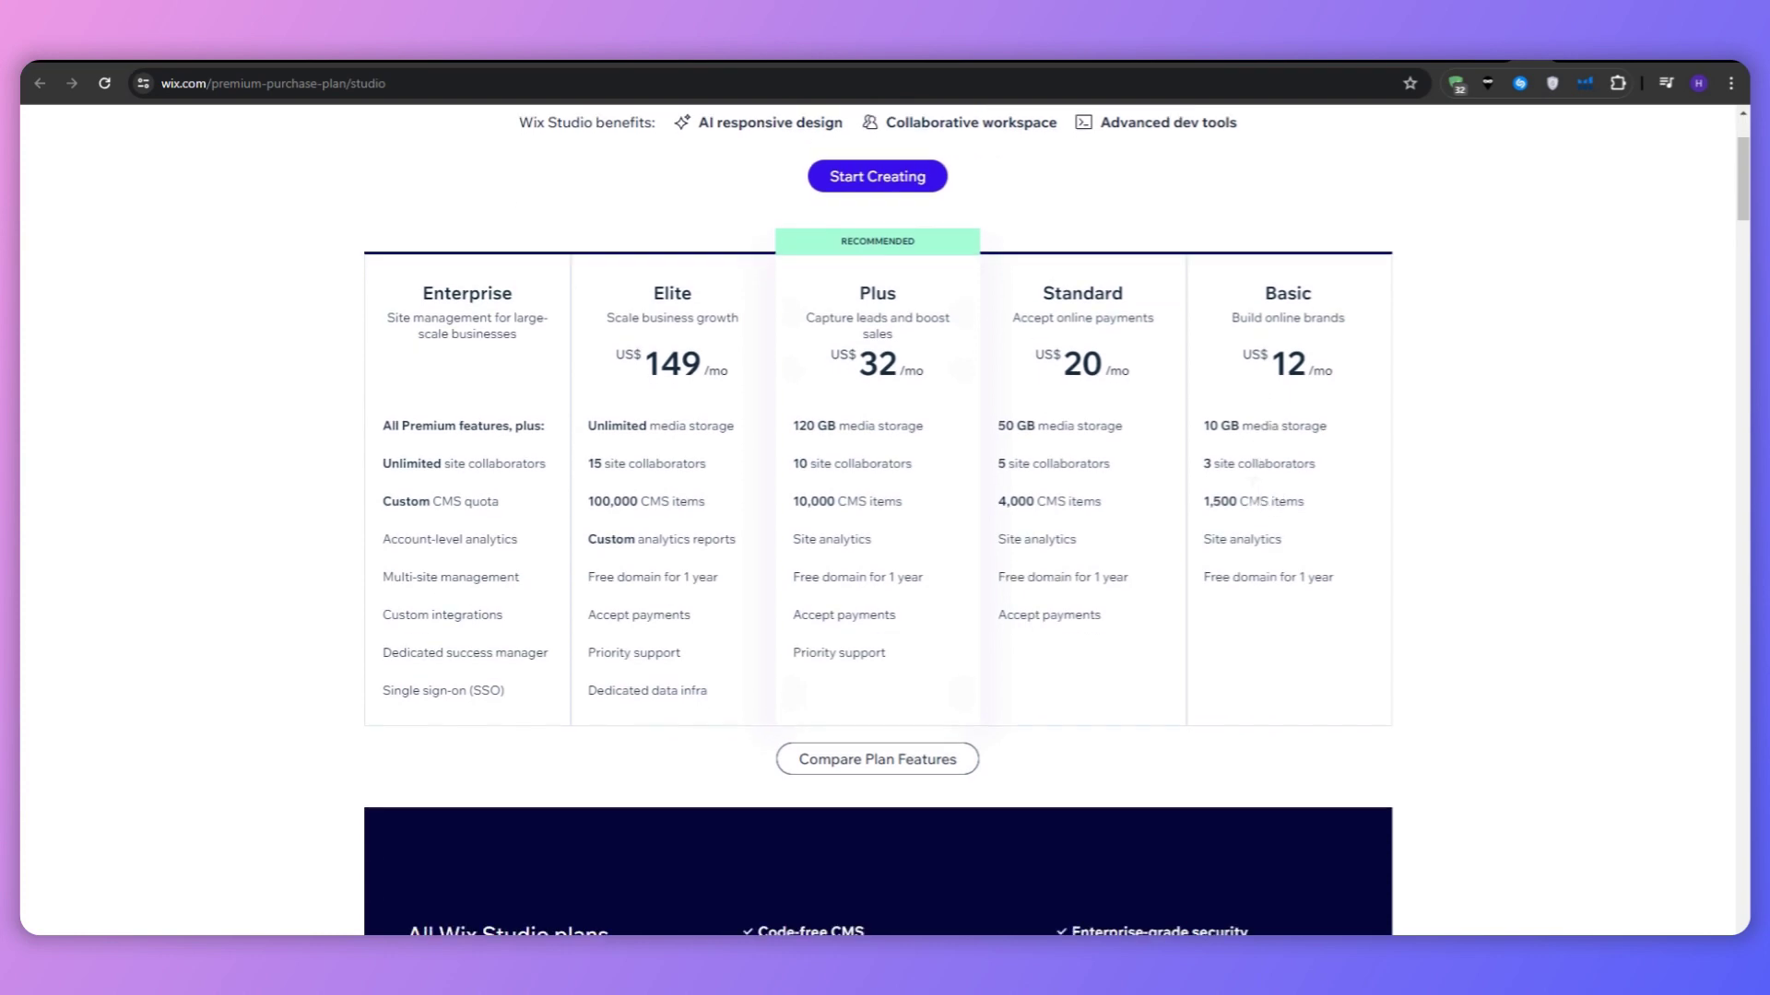
Step: Jump to the plan comparison table and highlight Standard's details and Basic's site collaborators line
click(880, 763)
scroll(112, 532, up, 2)
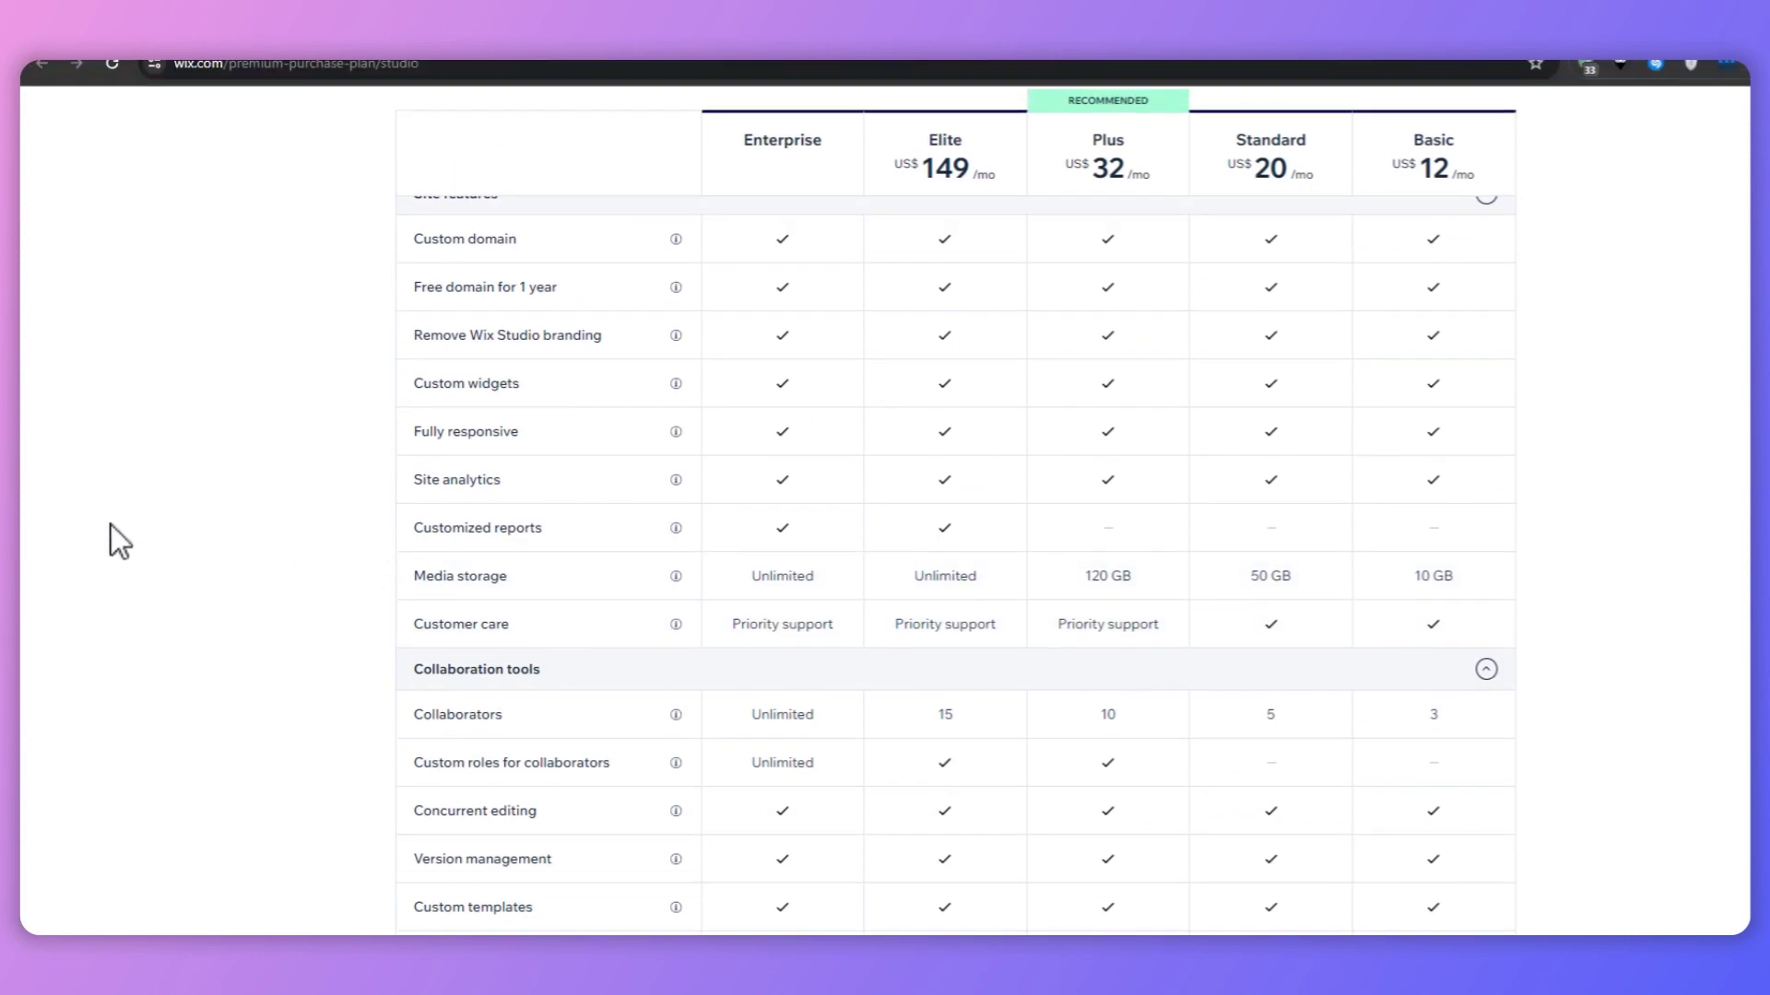
scroll(111, 532, up, 1)
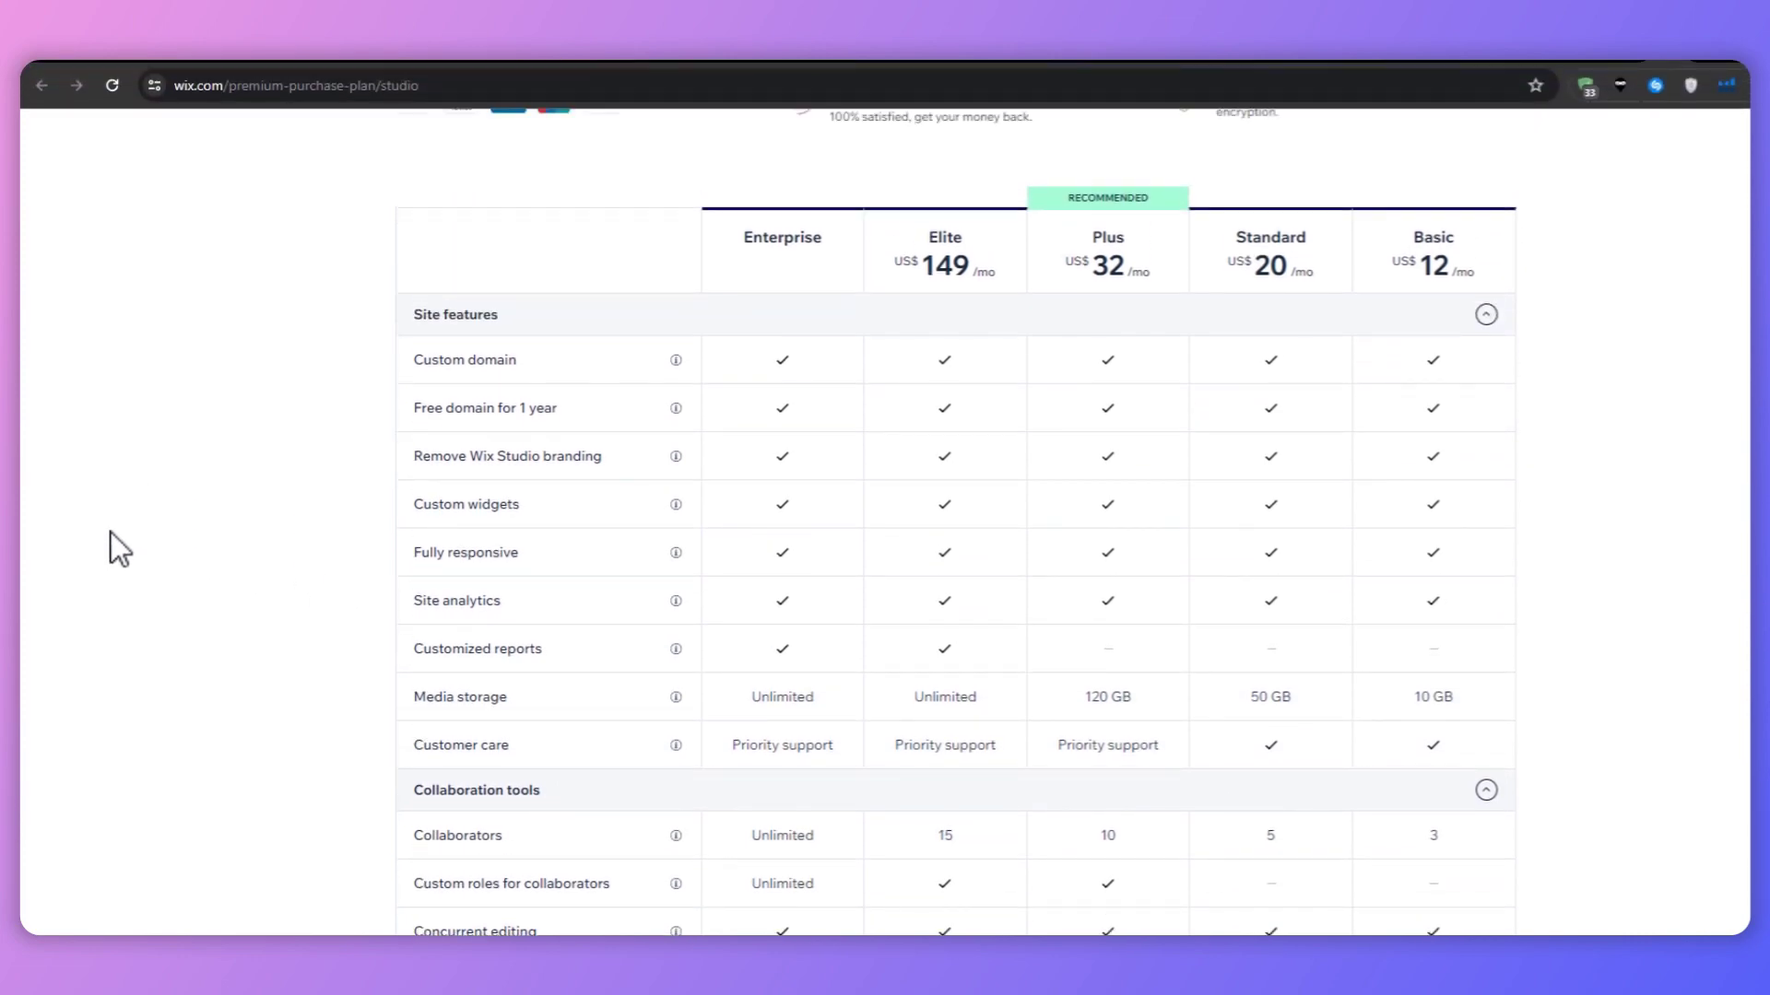
scroll(111, 533, up, 5)
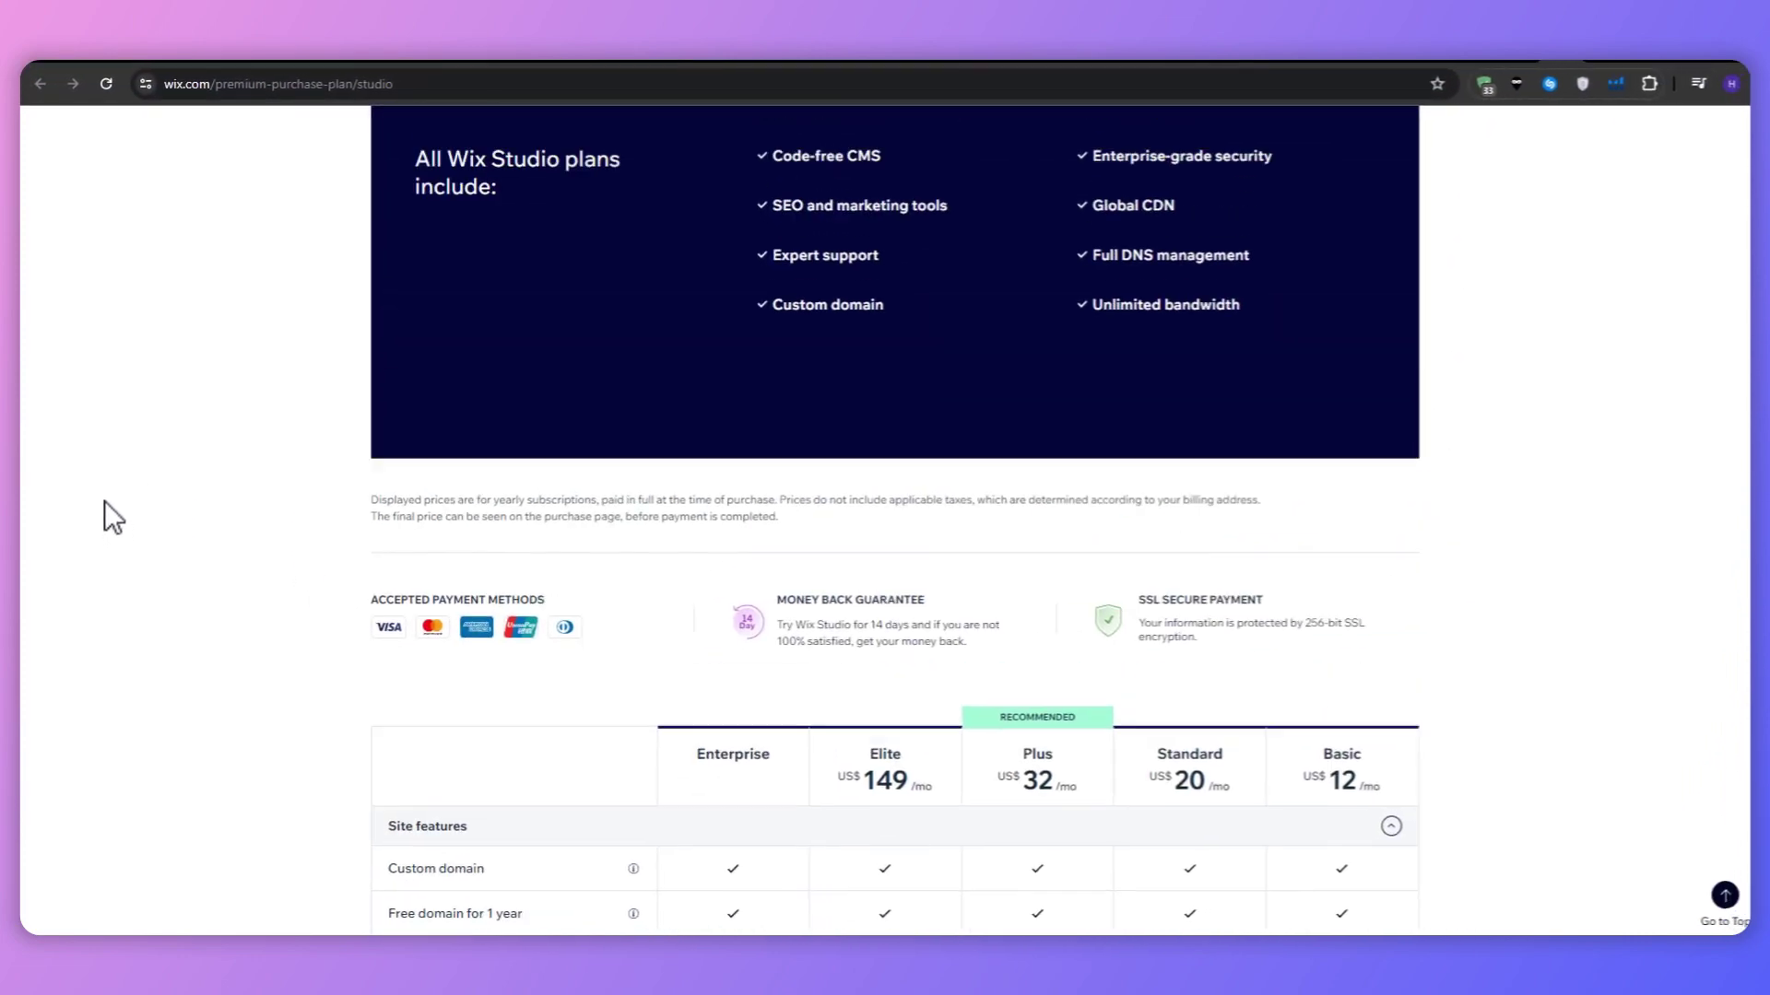
scroll(103, 501, up, 5)
scroll(103, 492, up, 5)
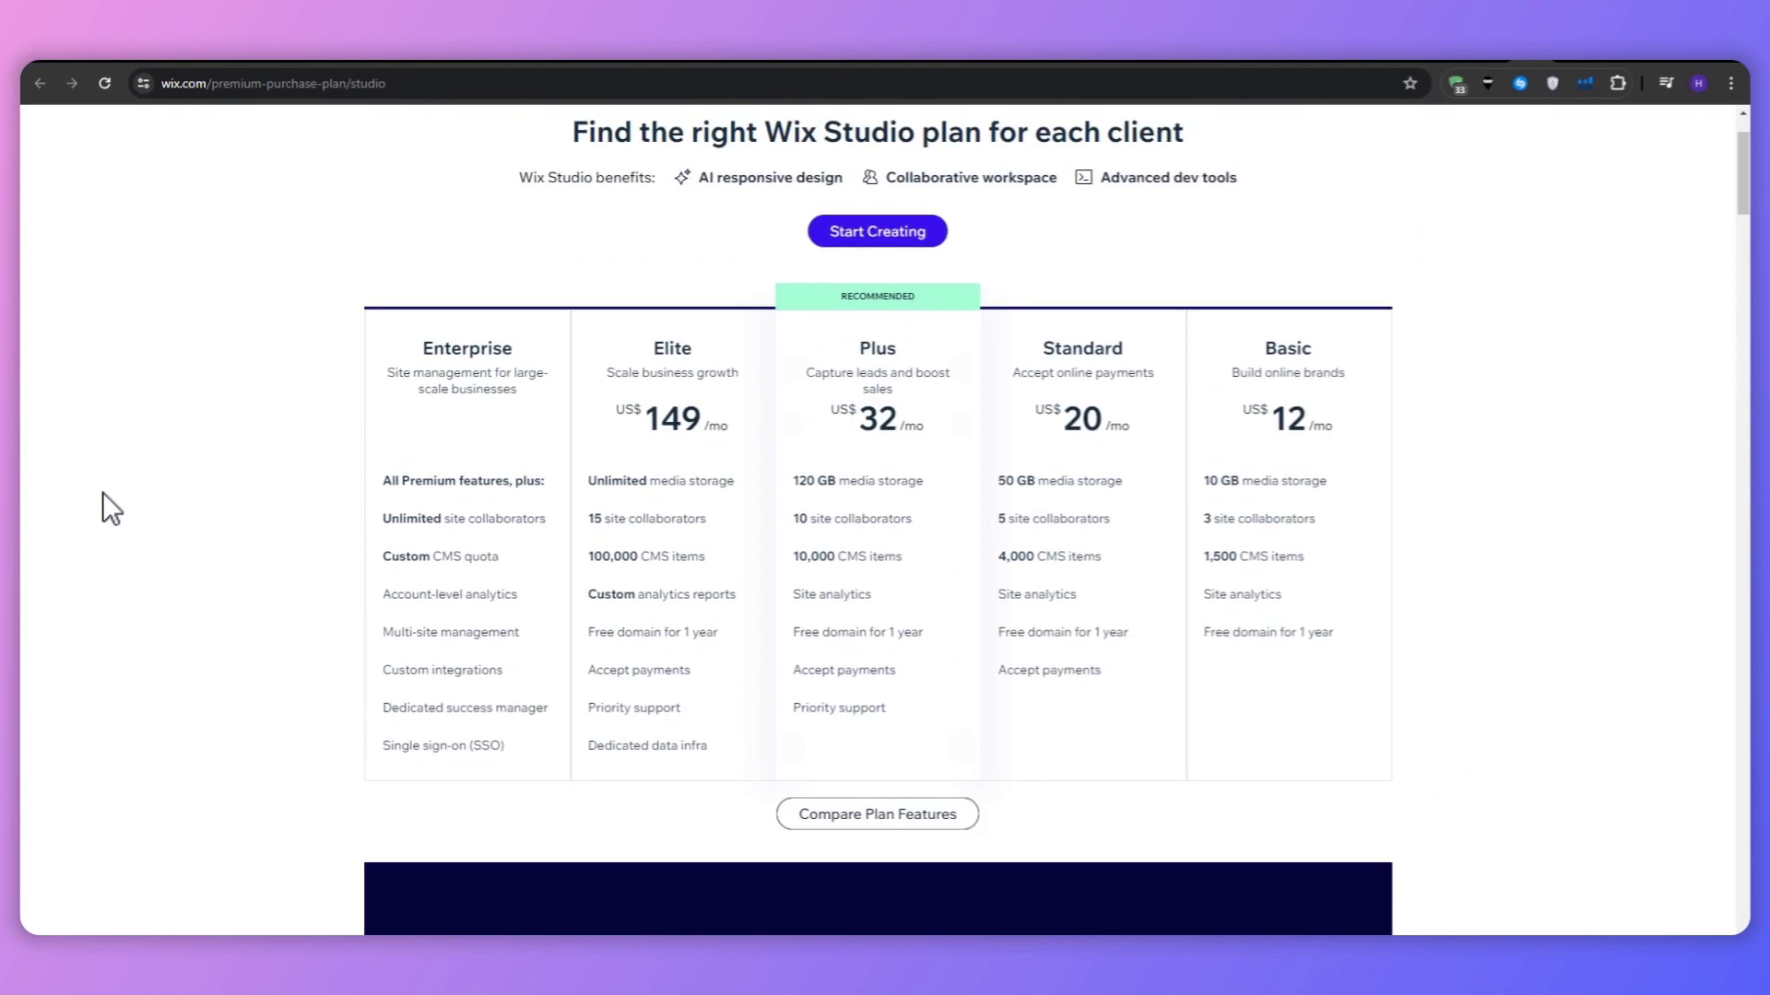
drag(1112, 671, 1006, 361)
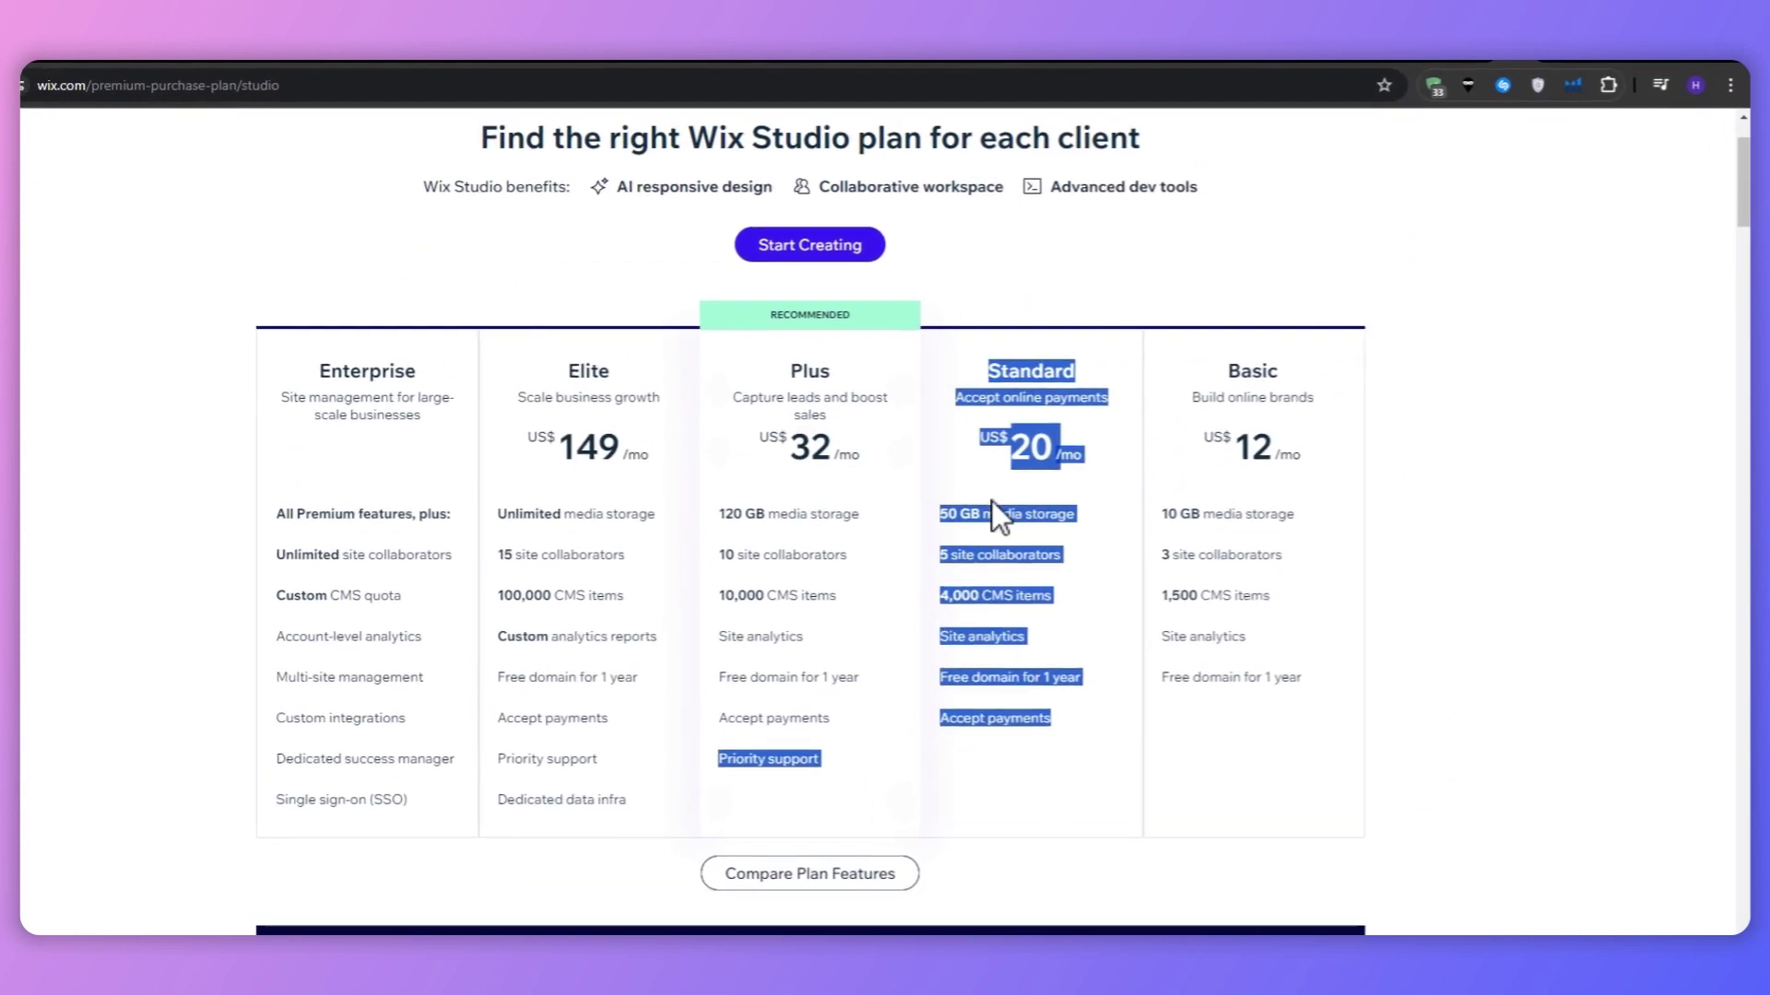
double_click(1005, 713)
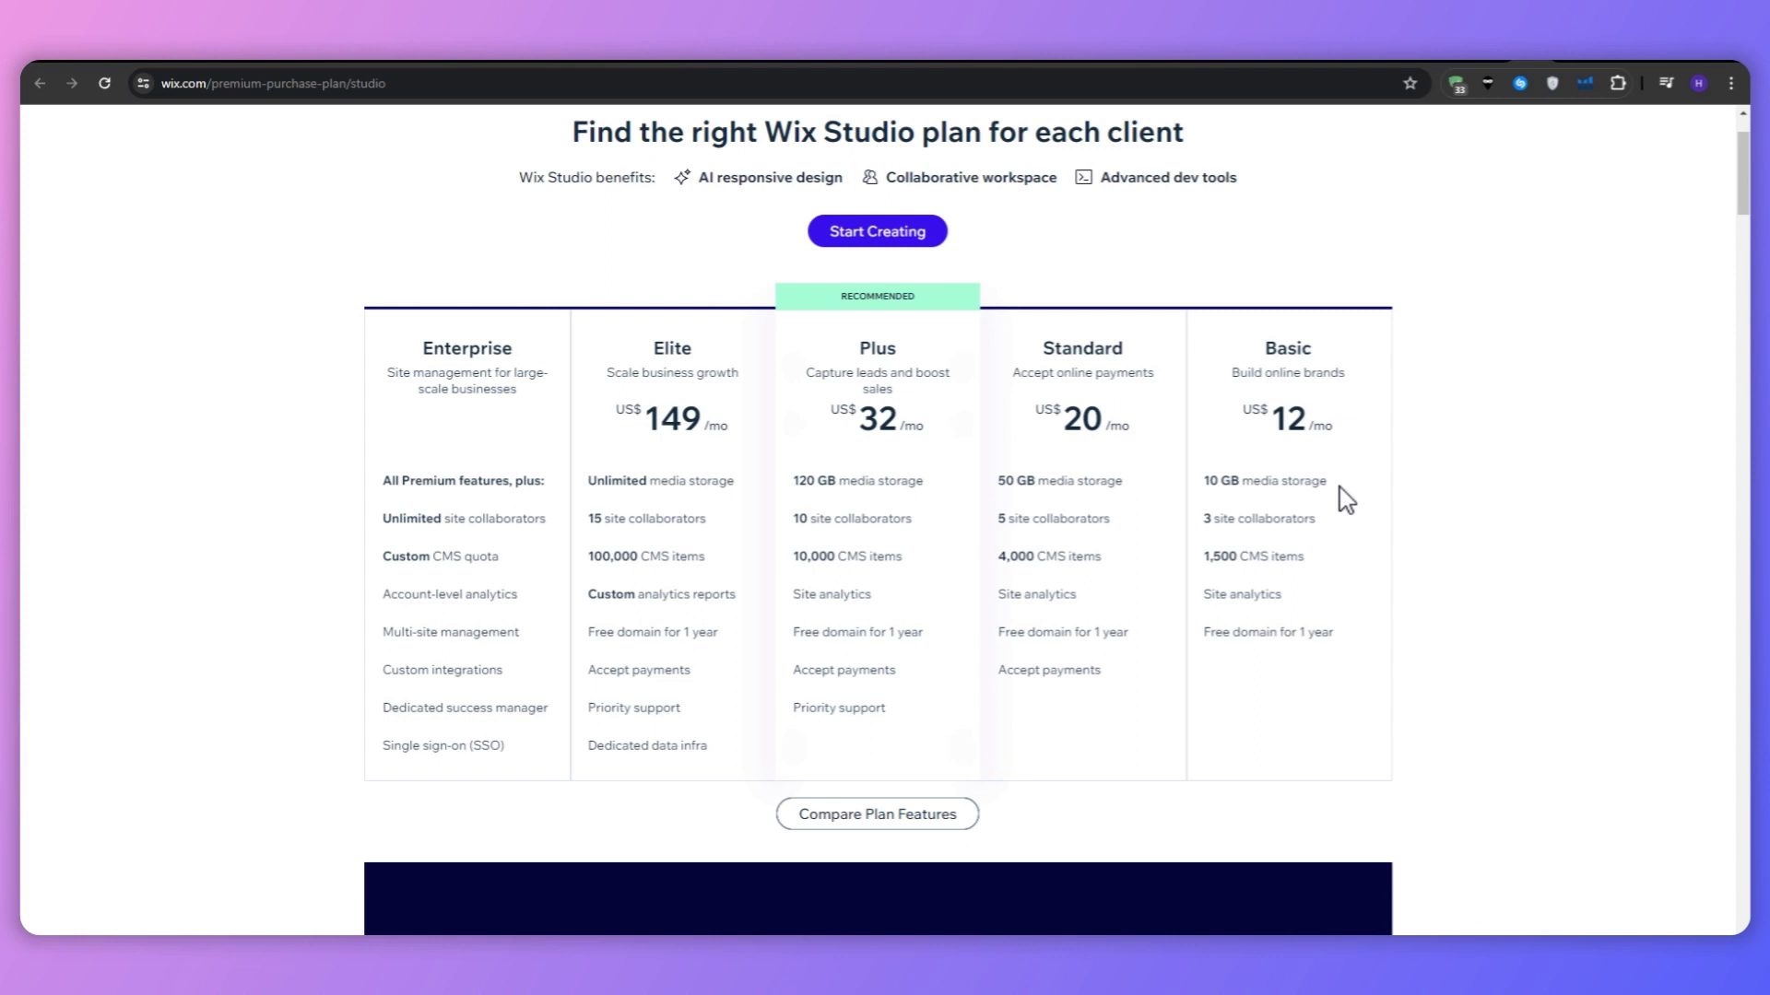
drag(1314, 517, 1215, 518)
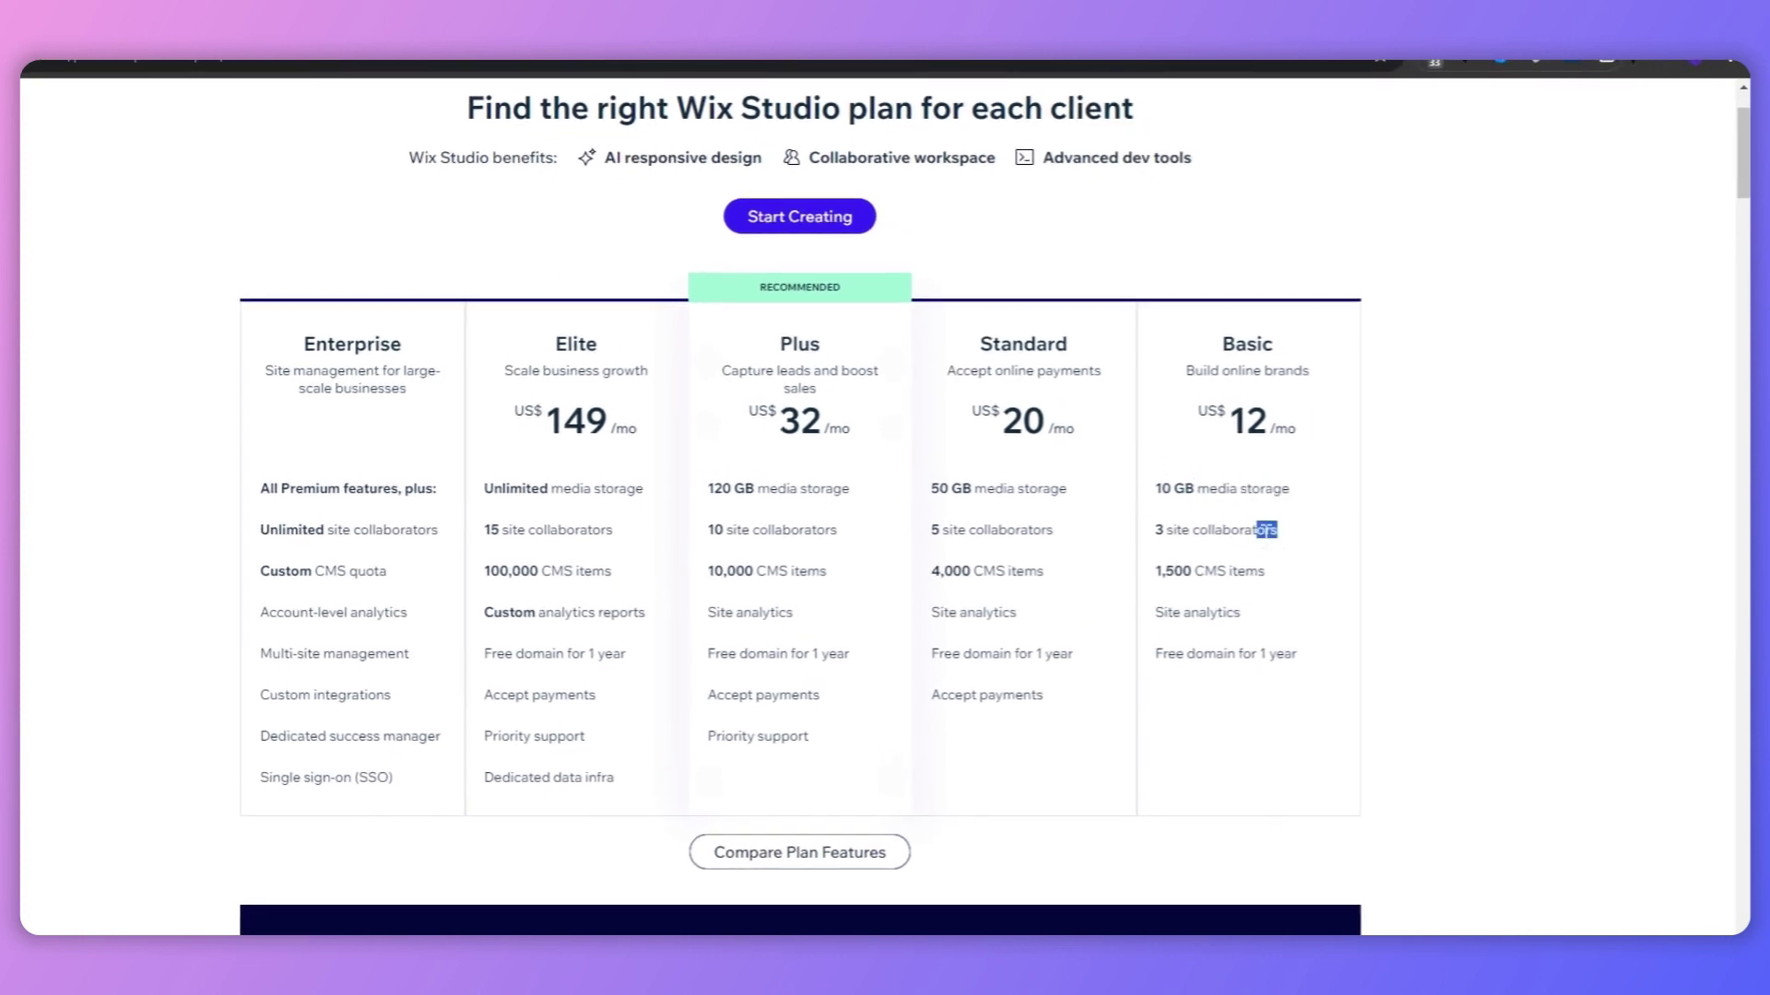
click(1229, 547)
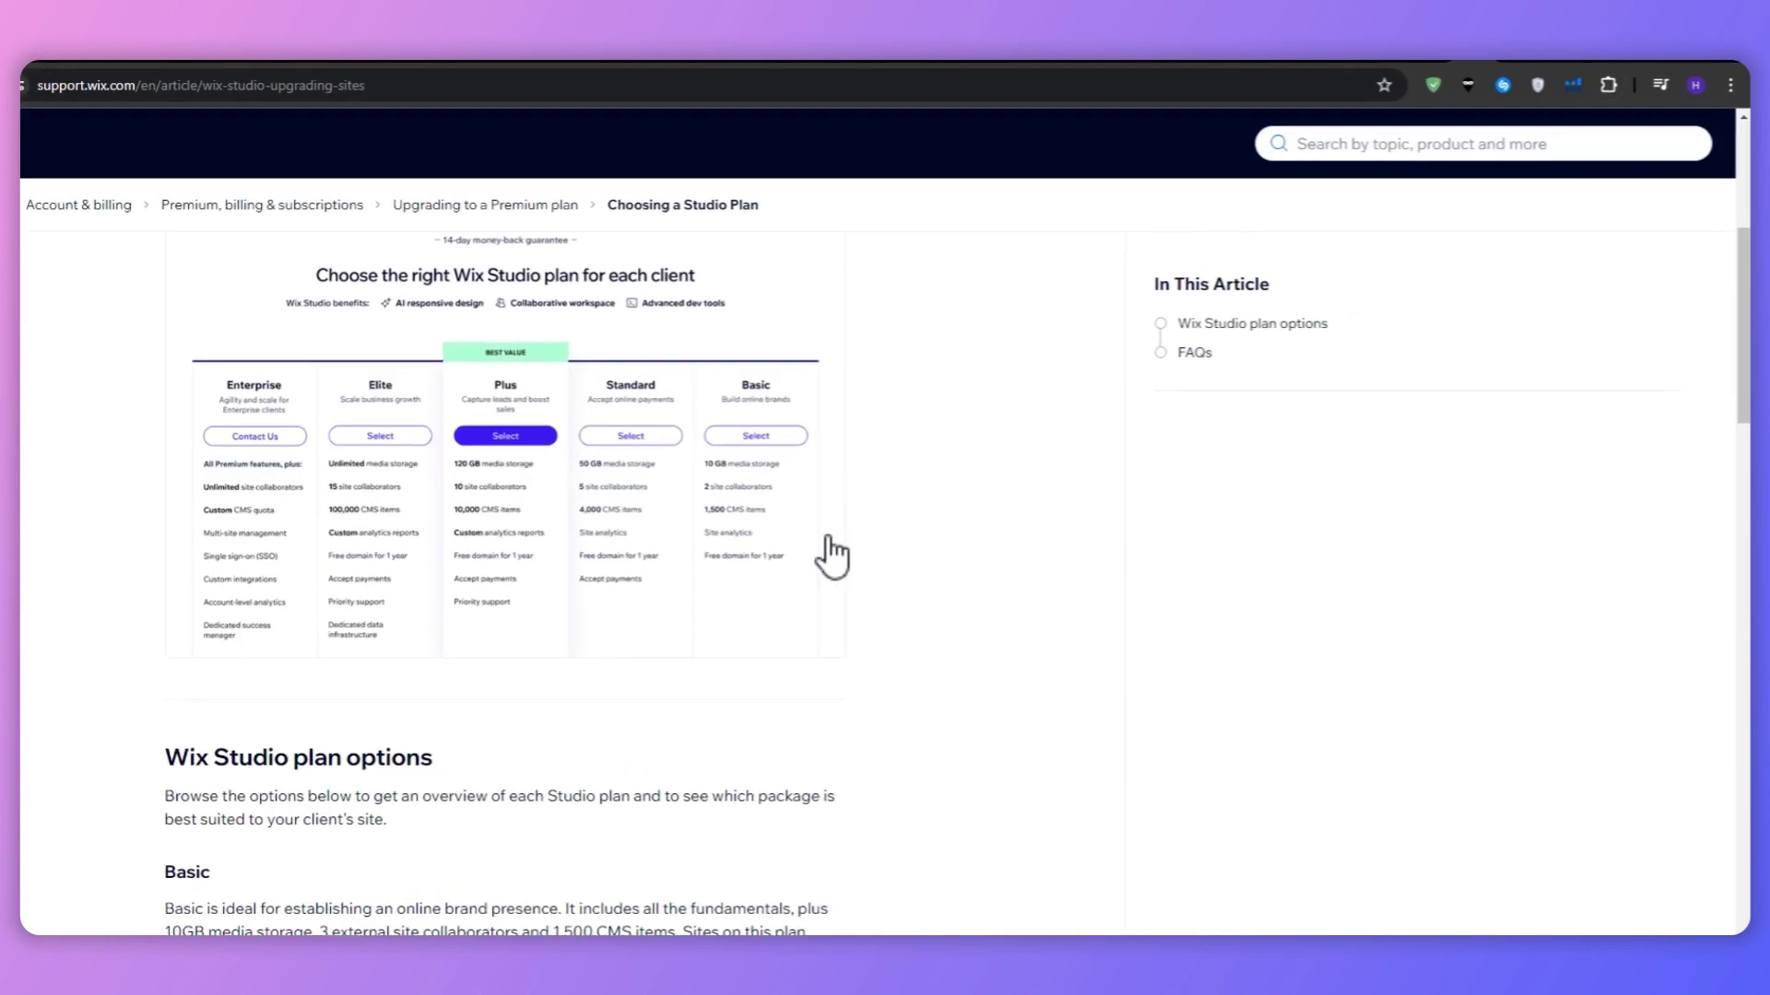
scroll(186, 615, down, 5)
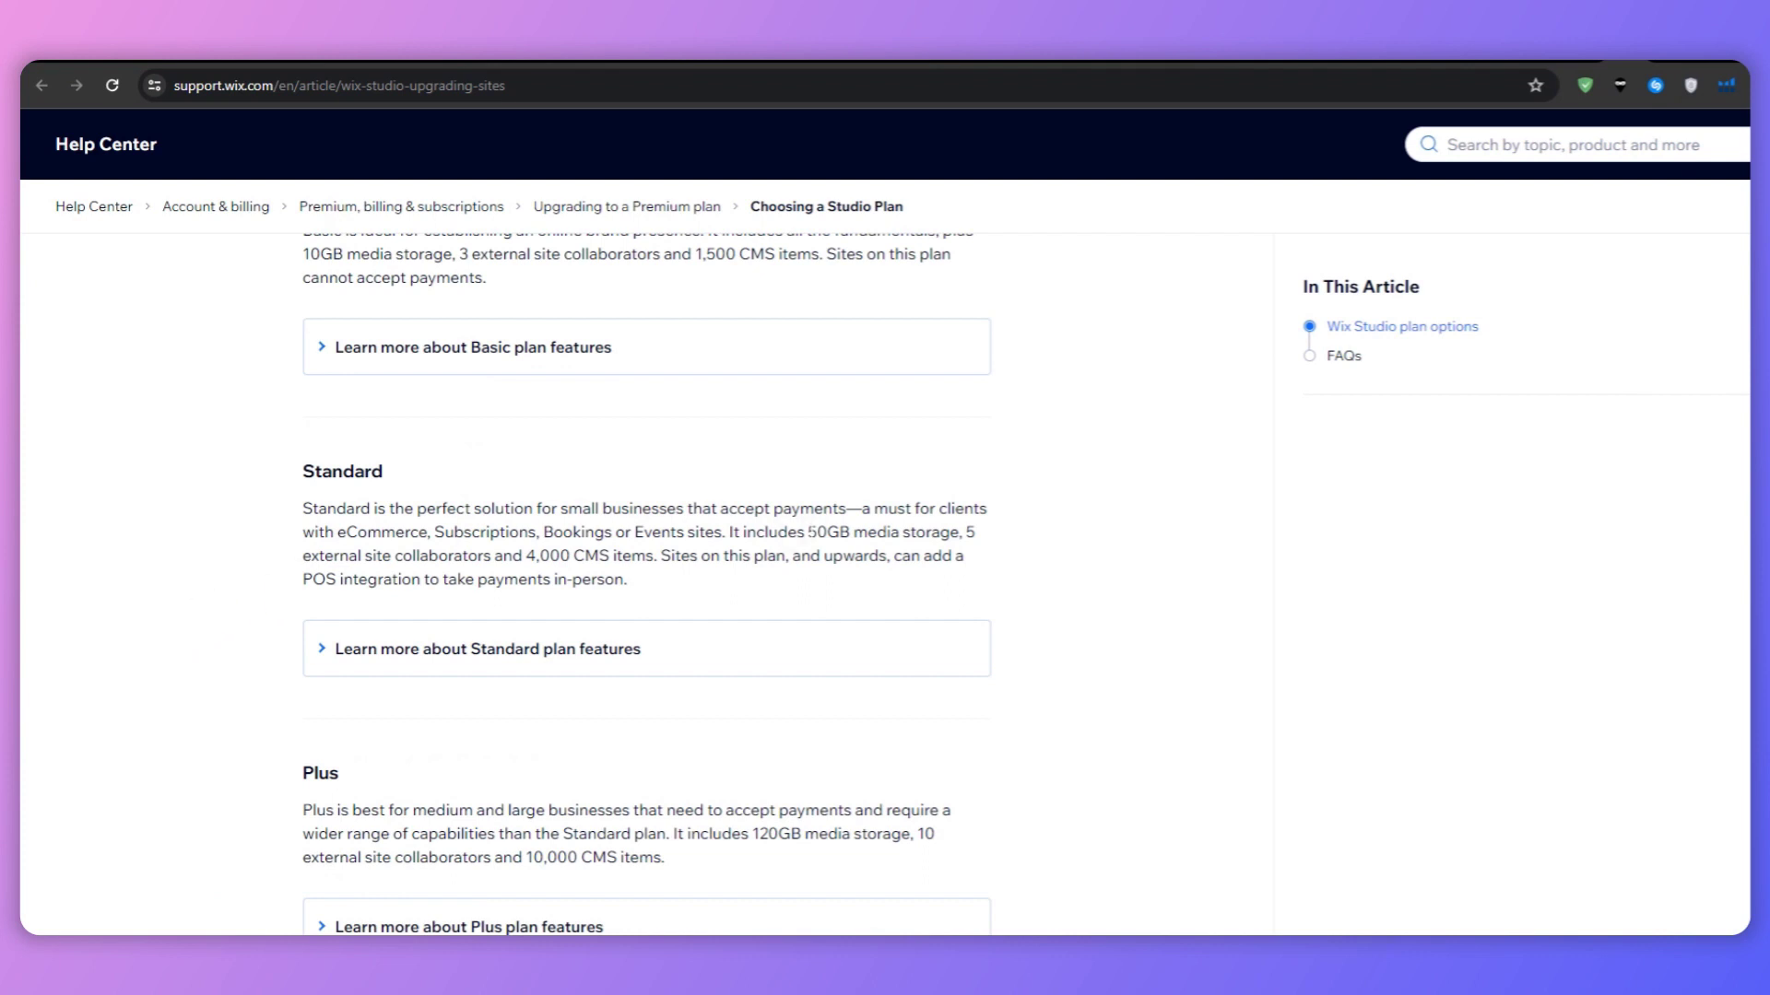
double_click(828, 533)
click(899, 581)
scroll(827, 533, down, 2)
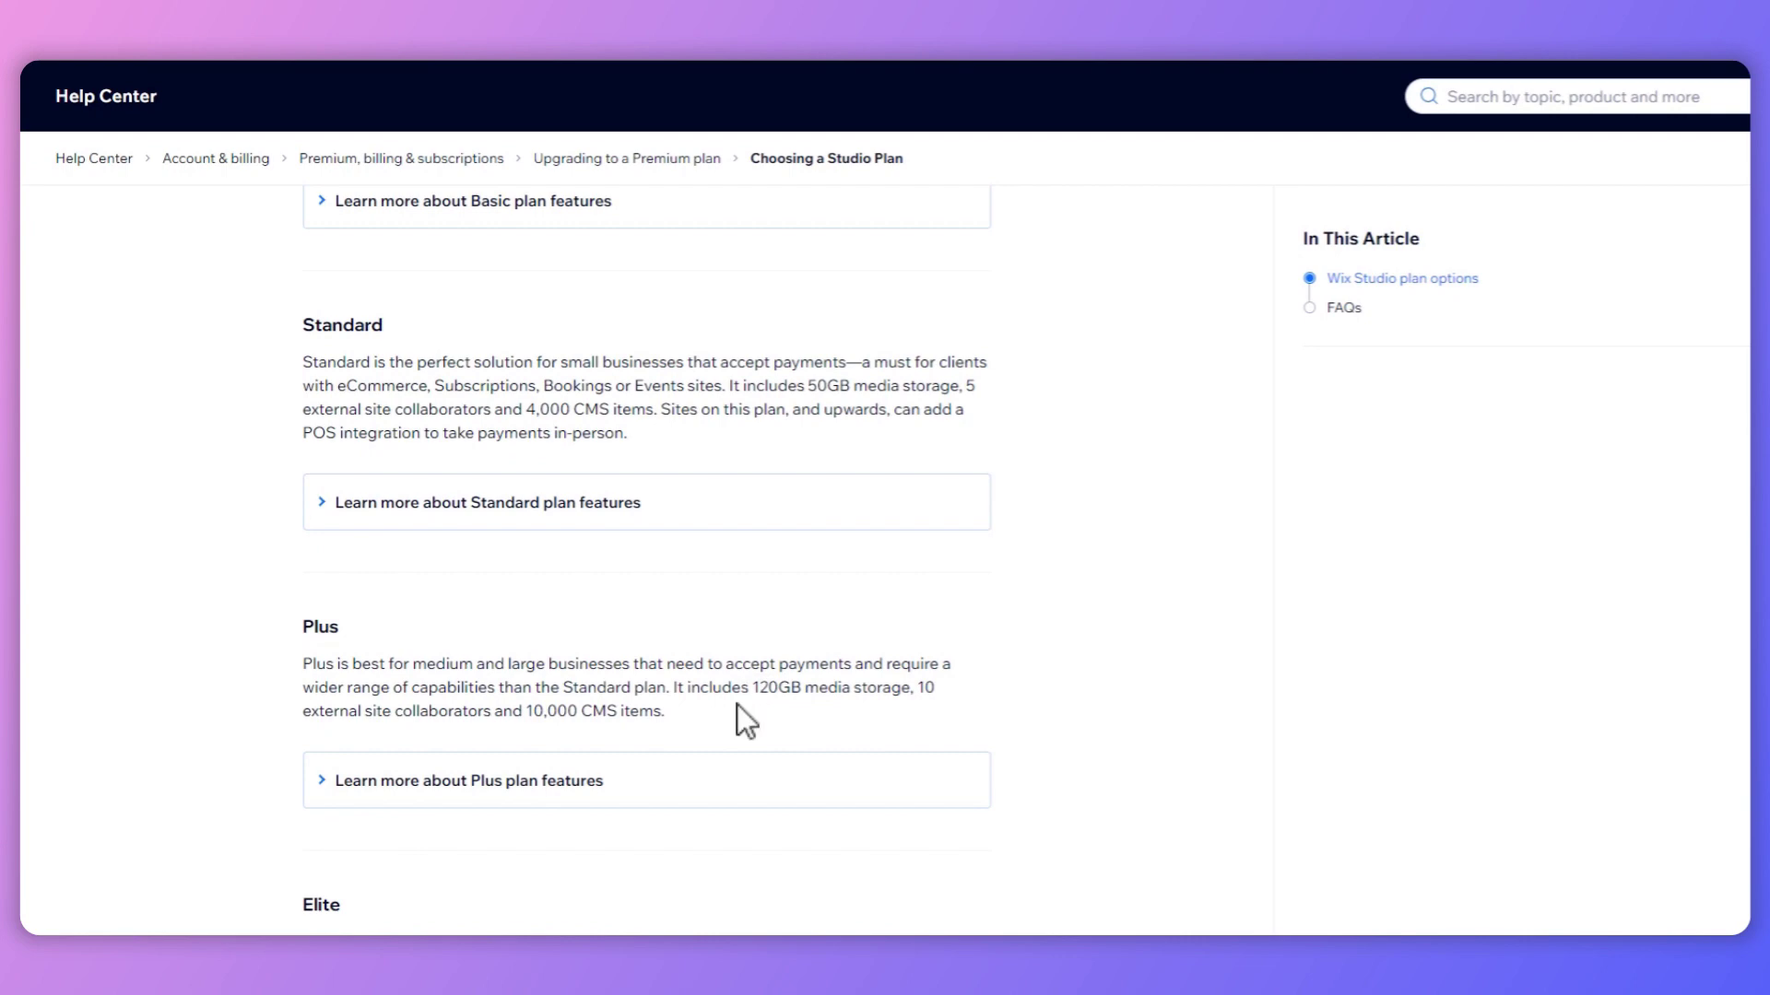
scroll(632, 749, up, 3)
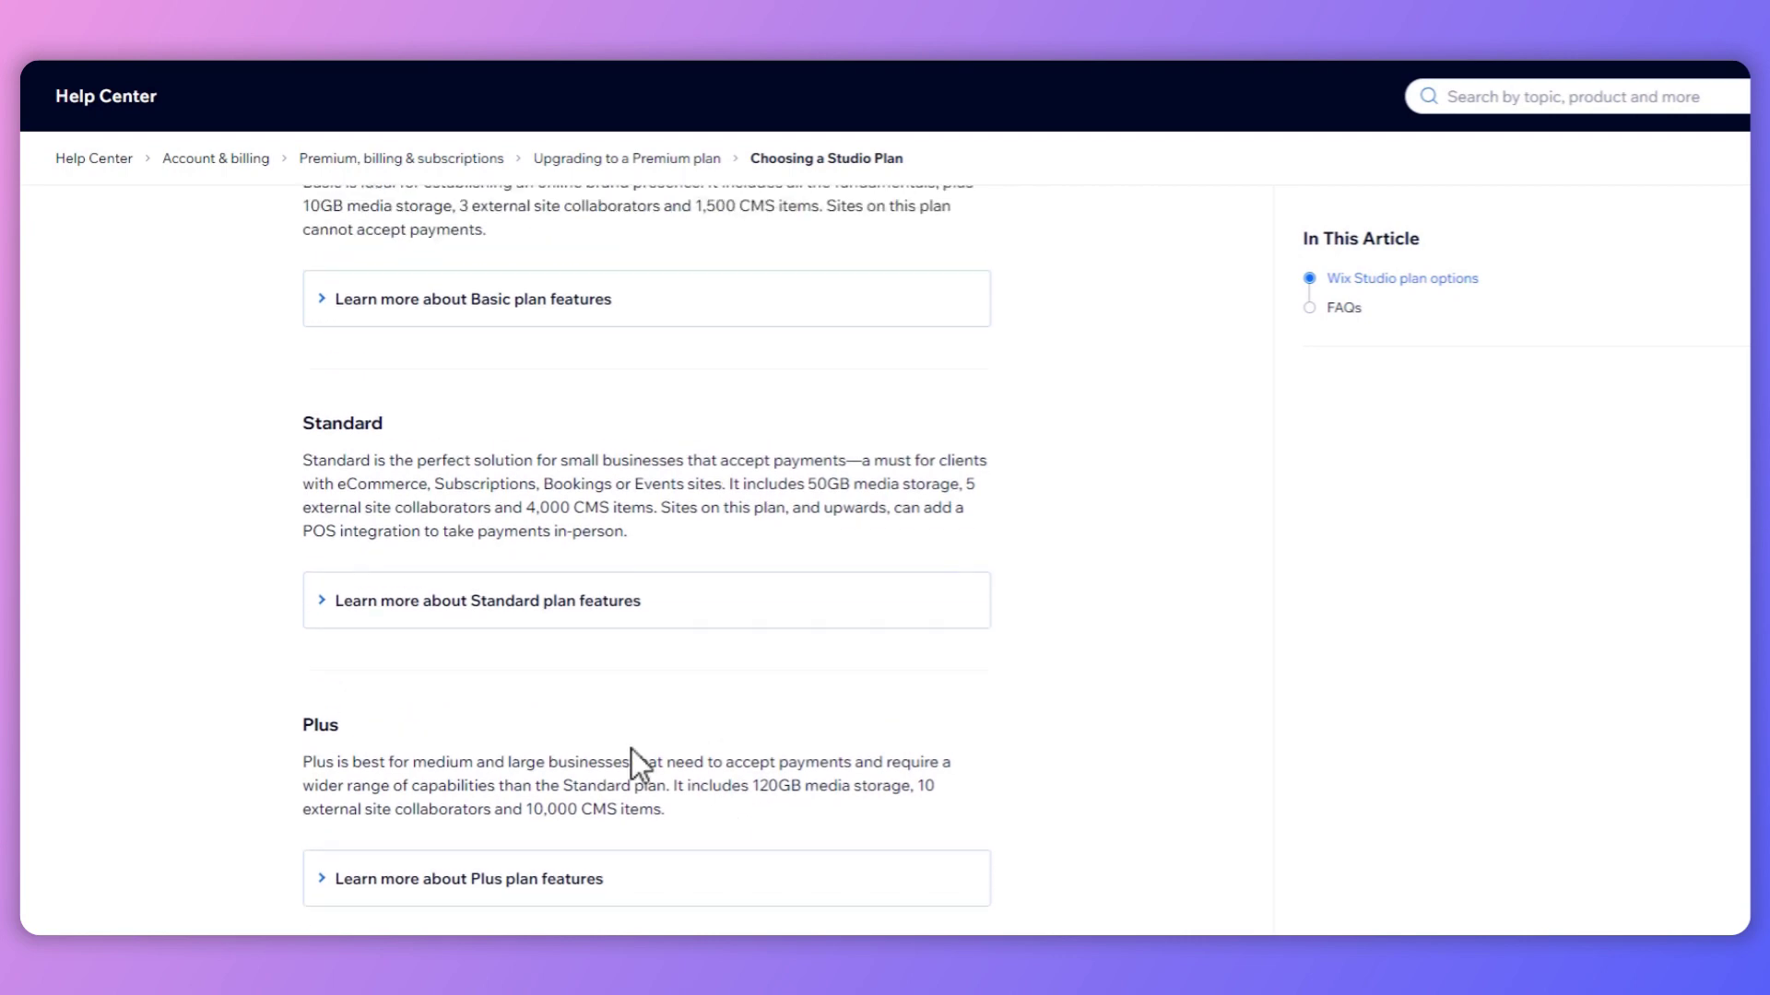
scroll(484, 707, up, 3)
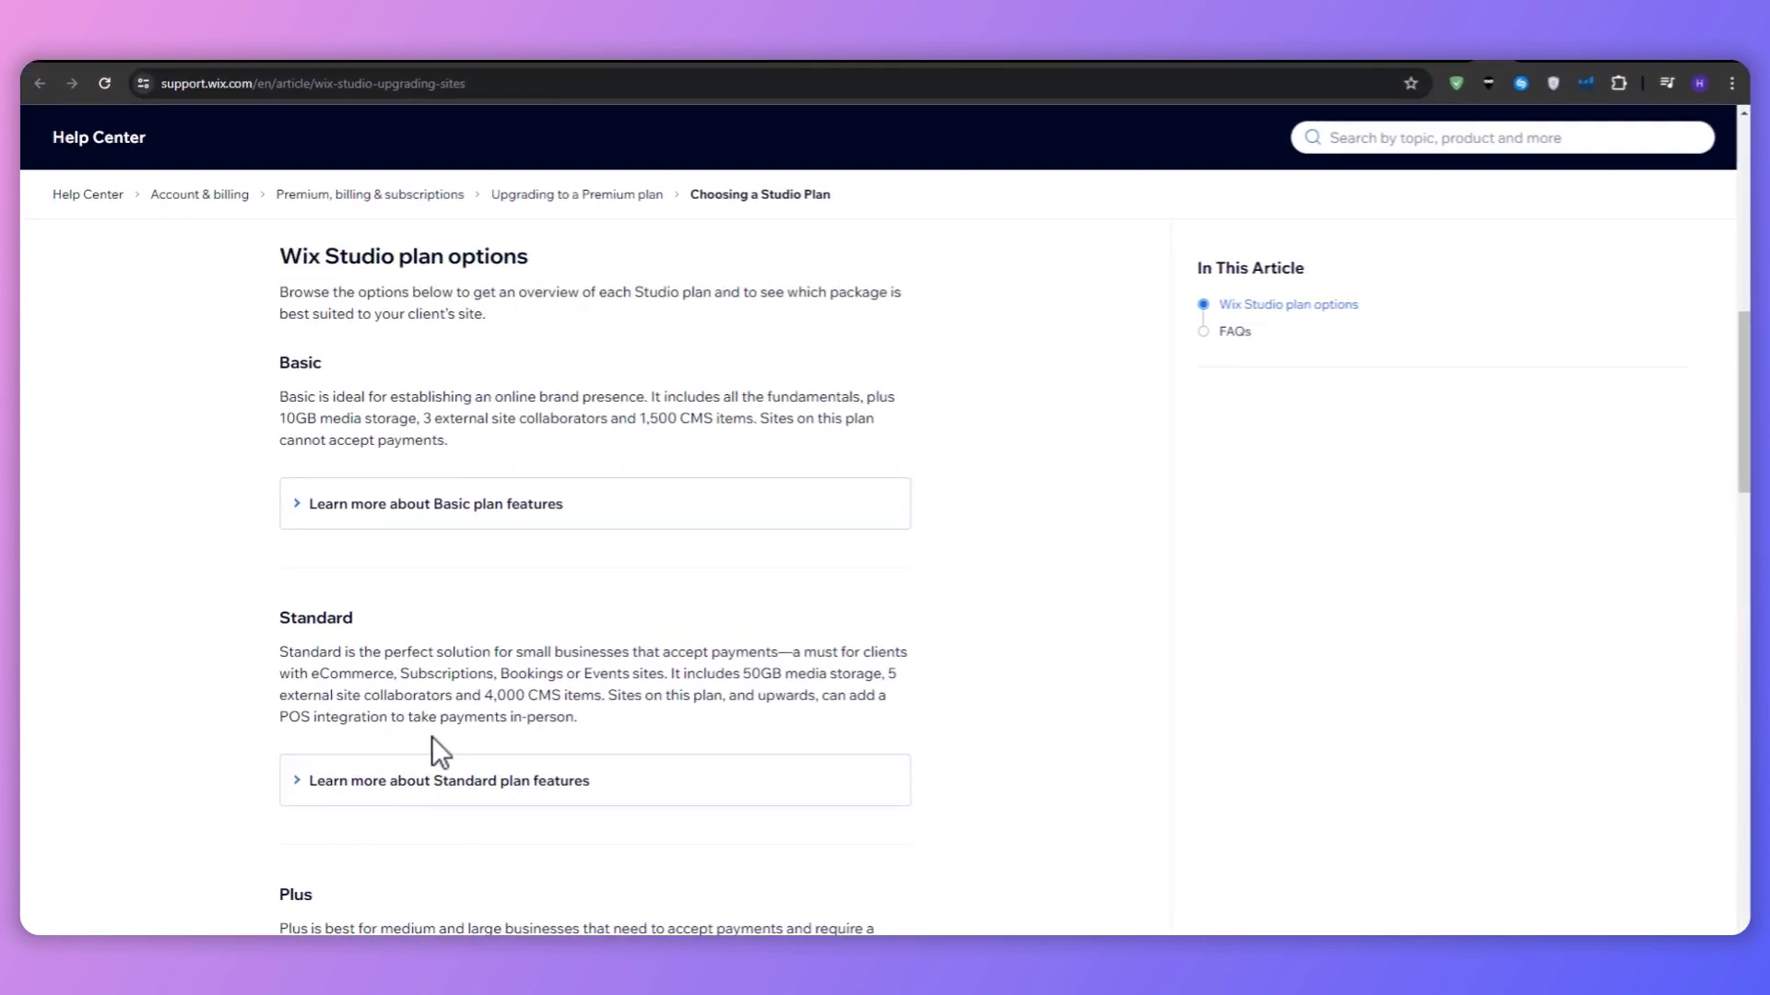
Step: Expand the Basic plan feature details and highlight its '3 client accounts' entry
click(443, 503)
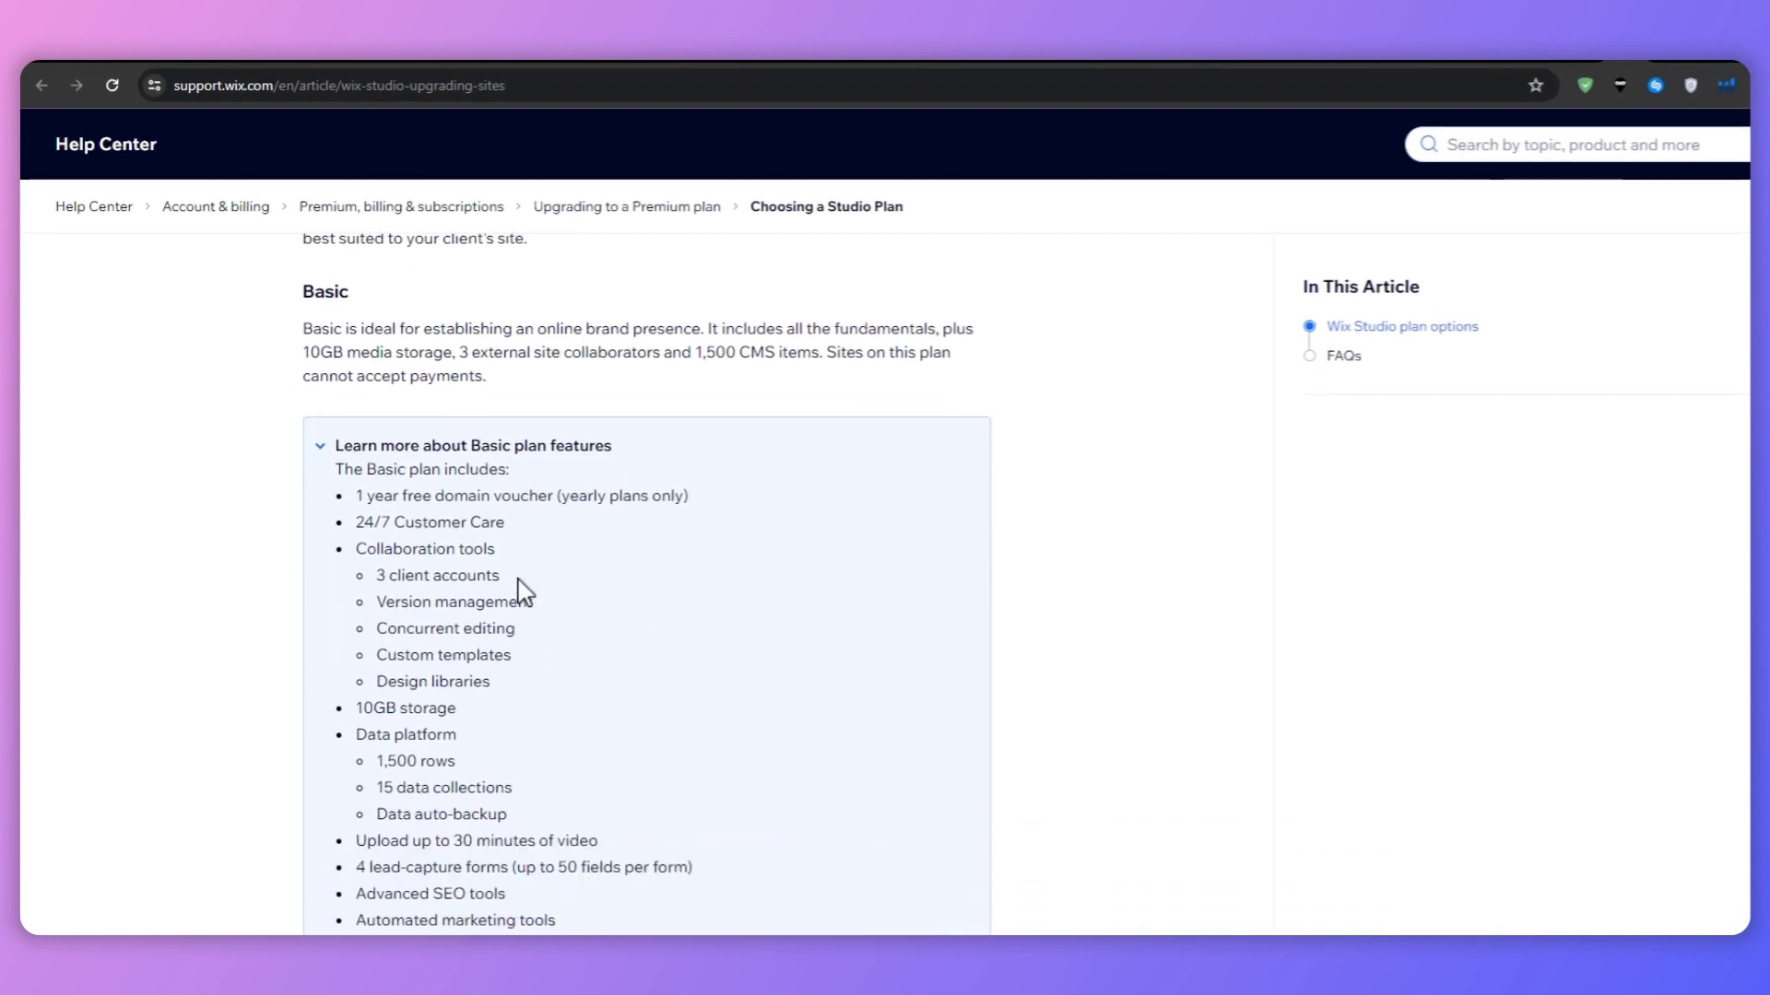
drag(501, 576, 377, 575)
click(401, 577)
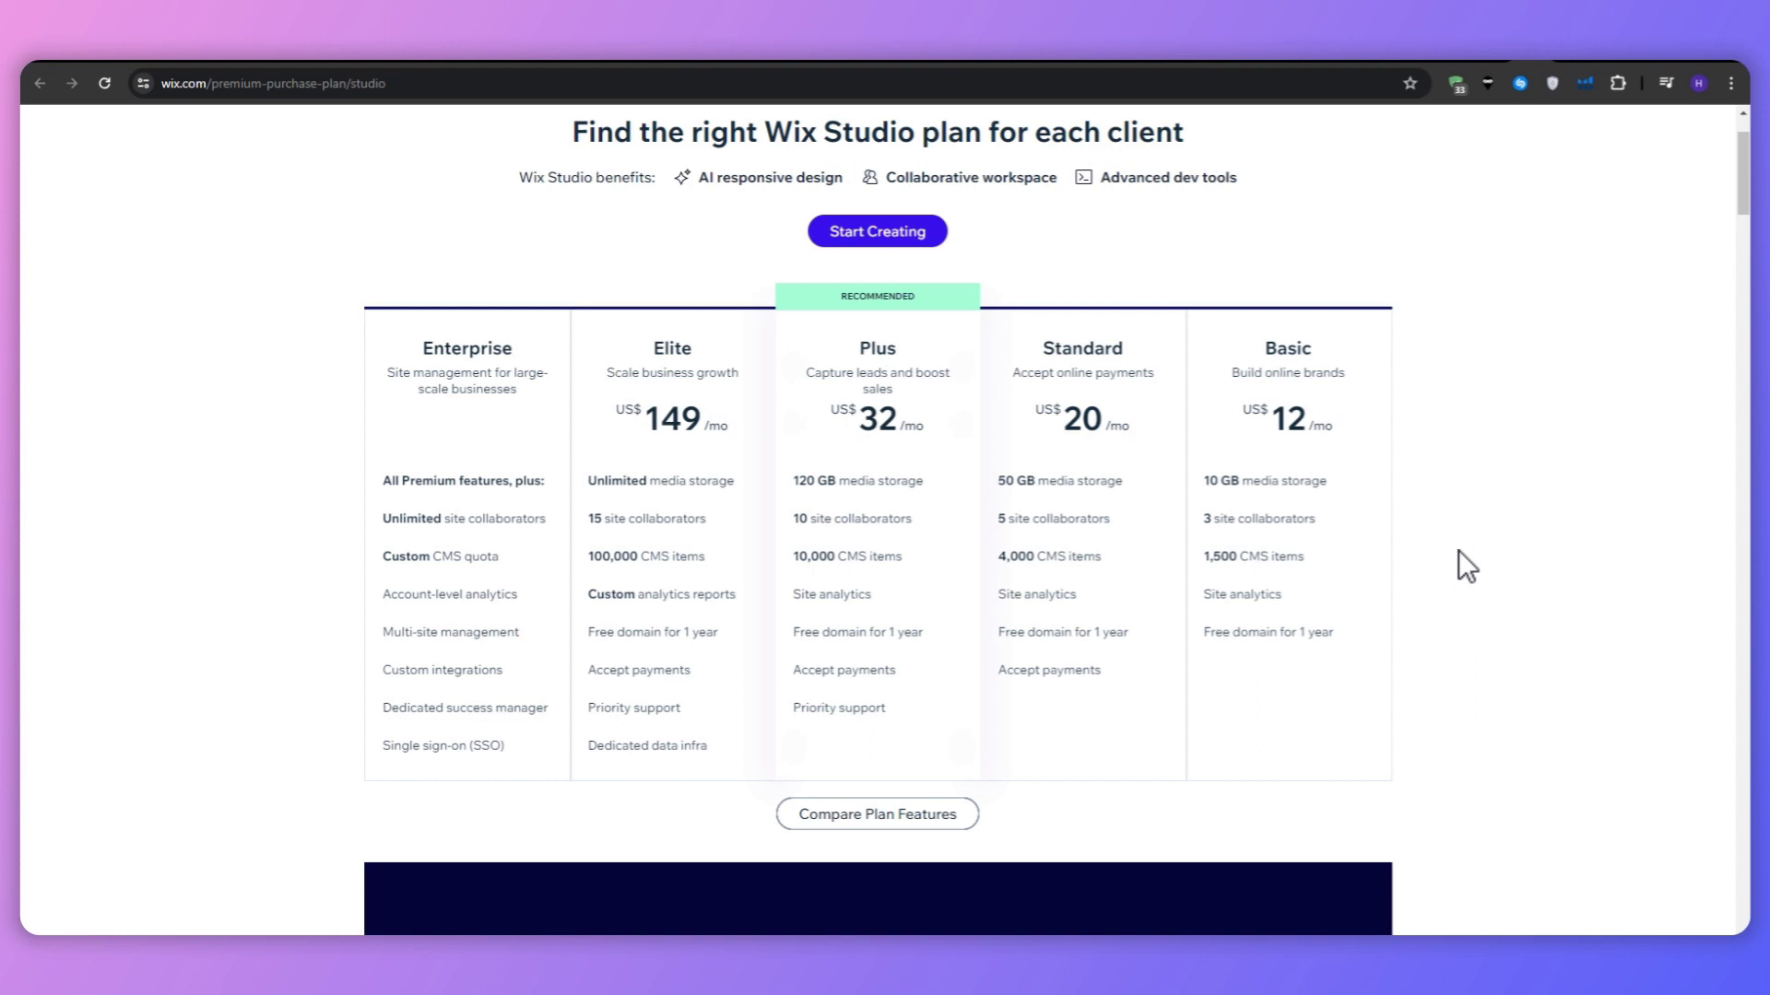
Step: Expand Standard plan features and compare data collections: Standard 20, Basic 15
click(1477, 57)
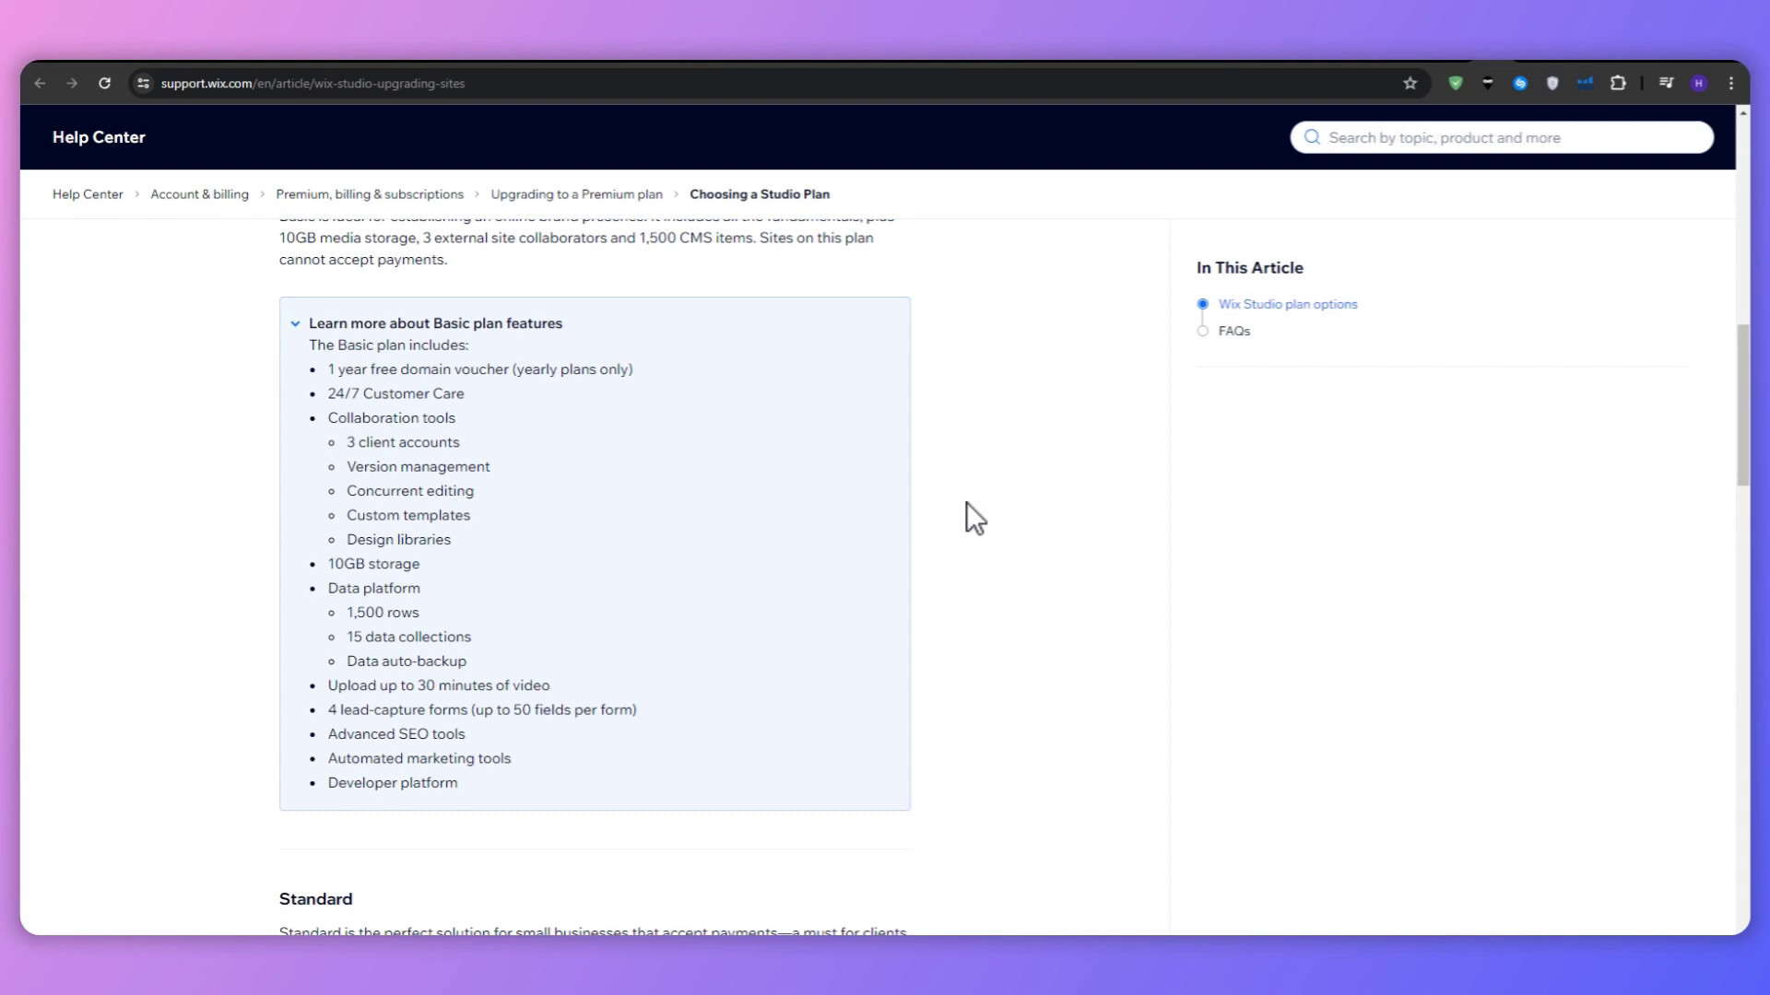
scroll(333, 470, down, 4)
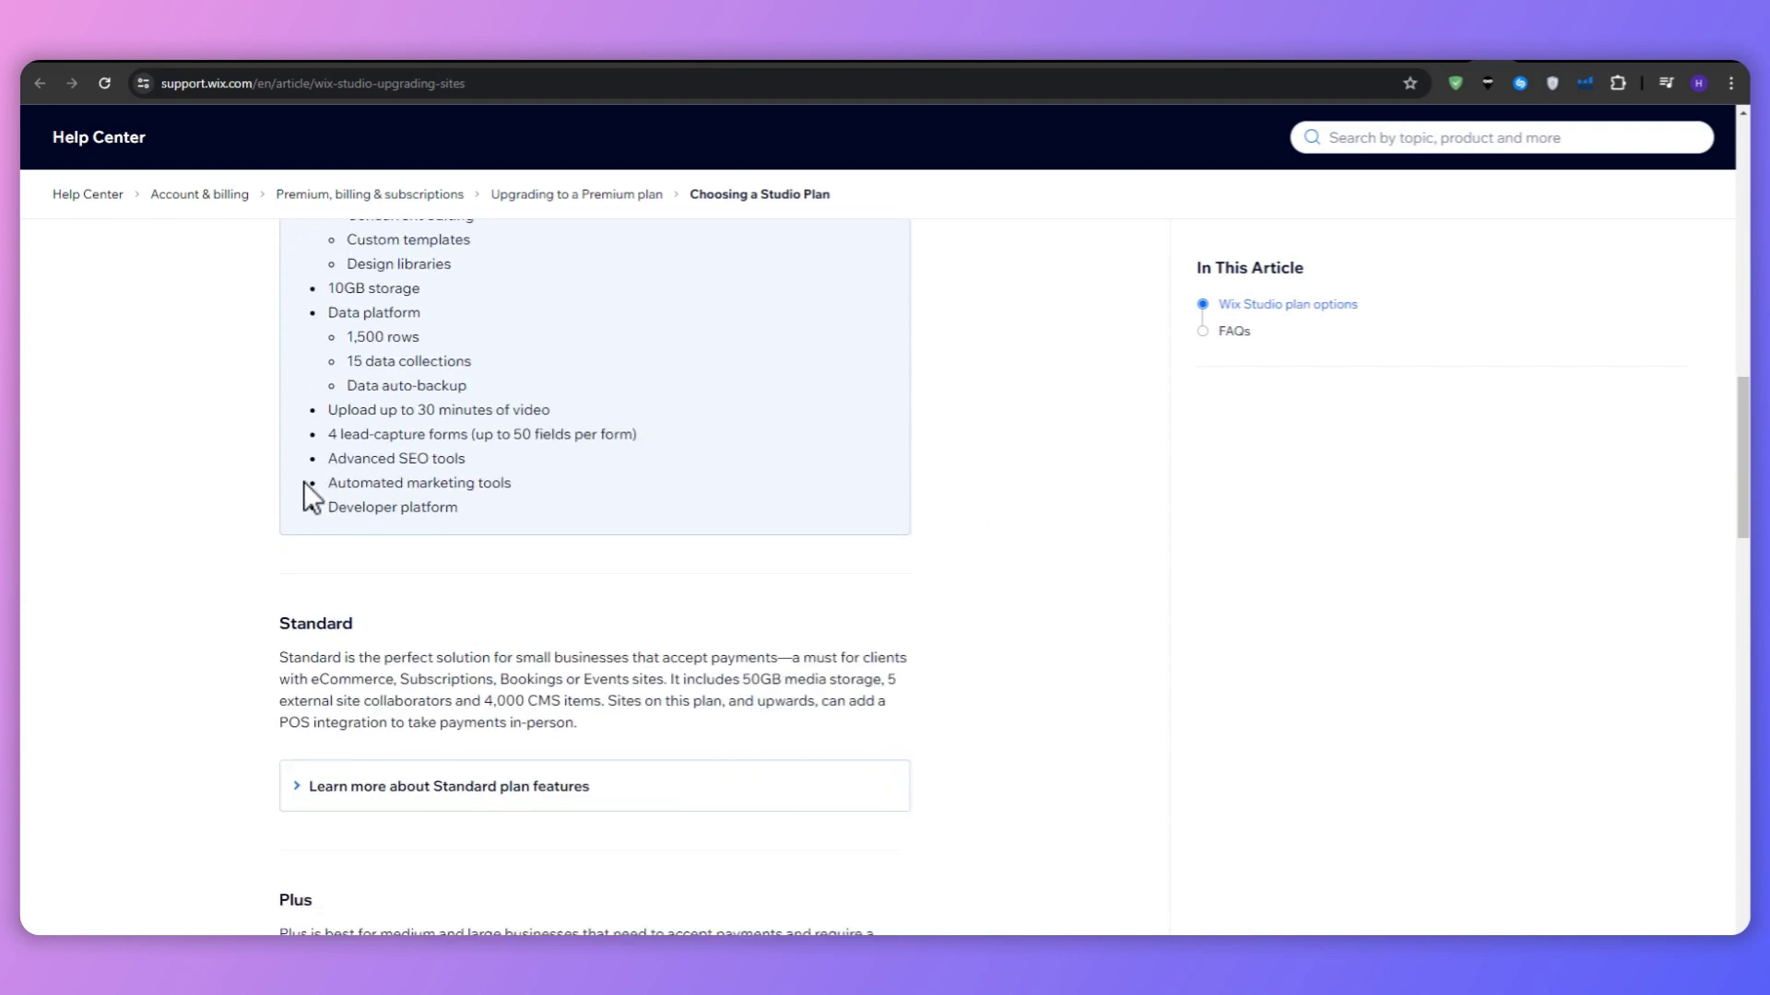
scroll(333, 553, down, 2)
click(346, 615)
scroll(219, 552, down, 2)
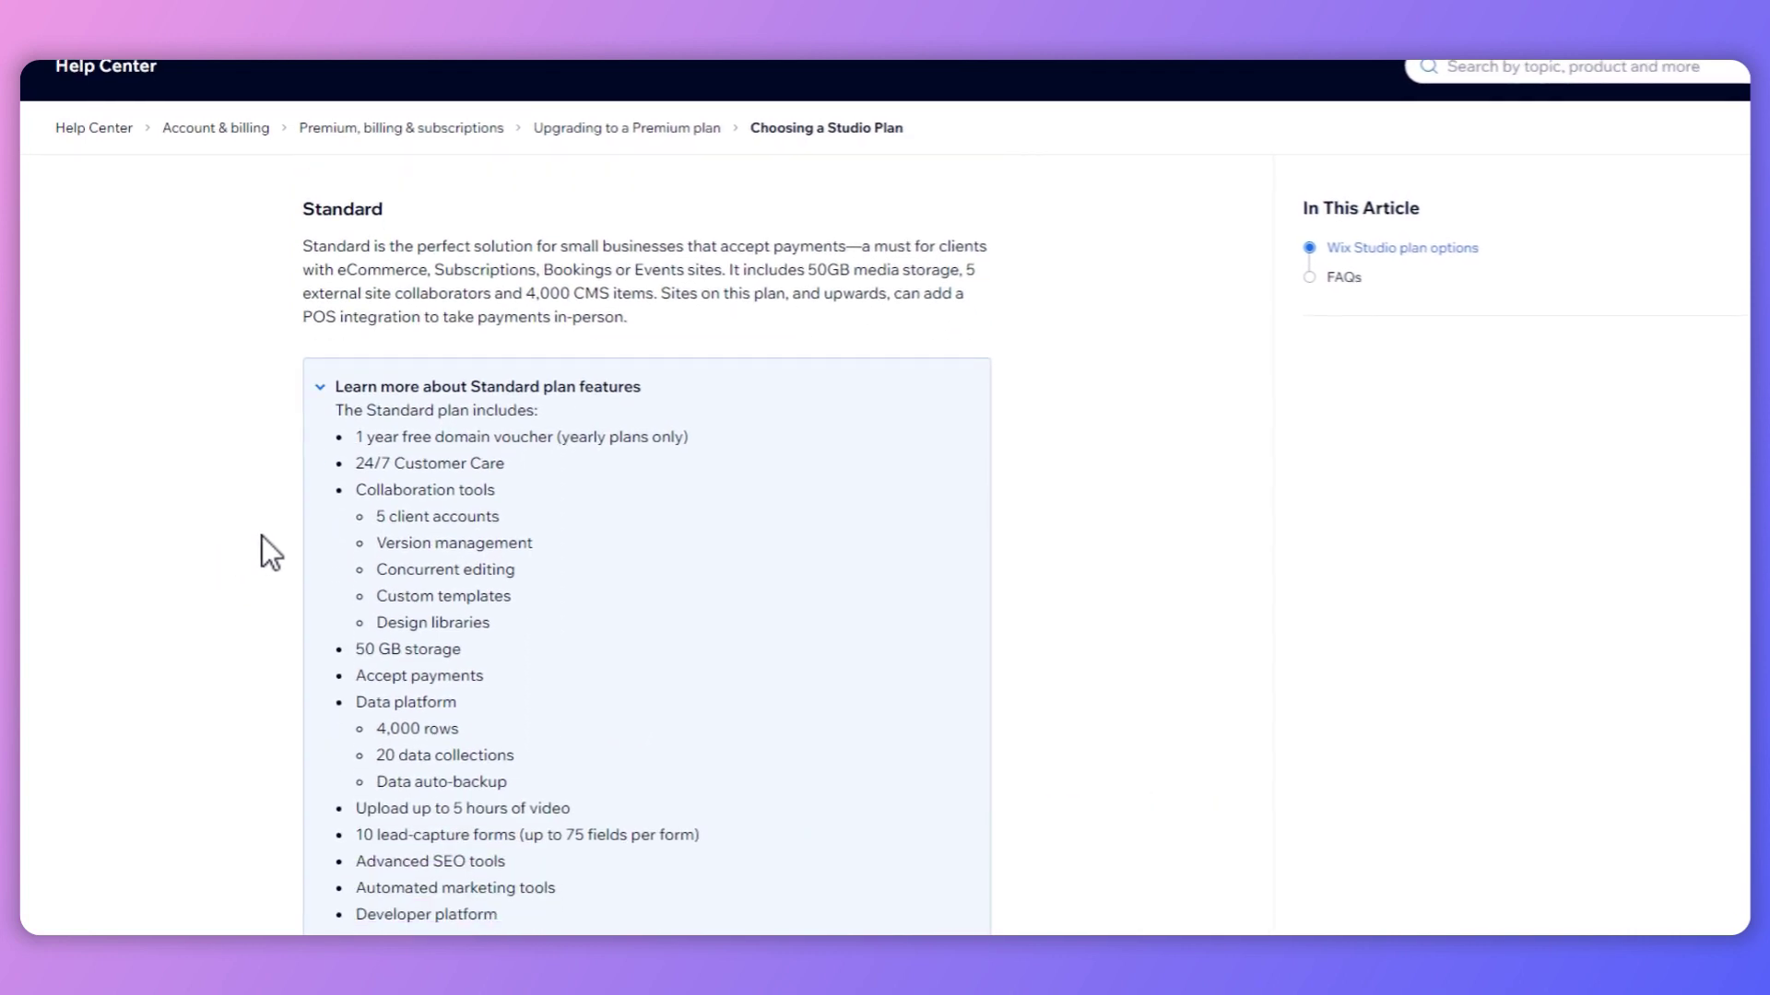
scroll(242, 568, down, 1)
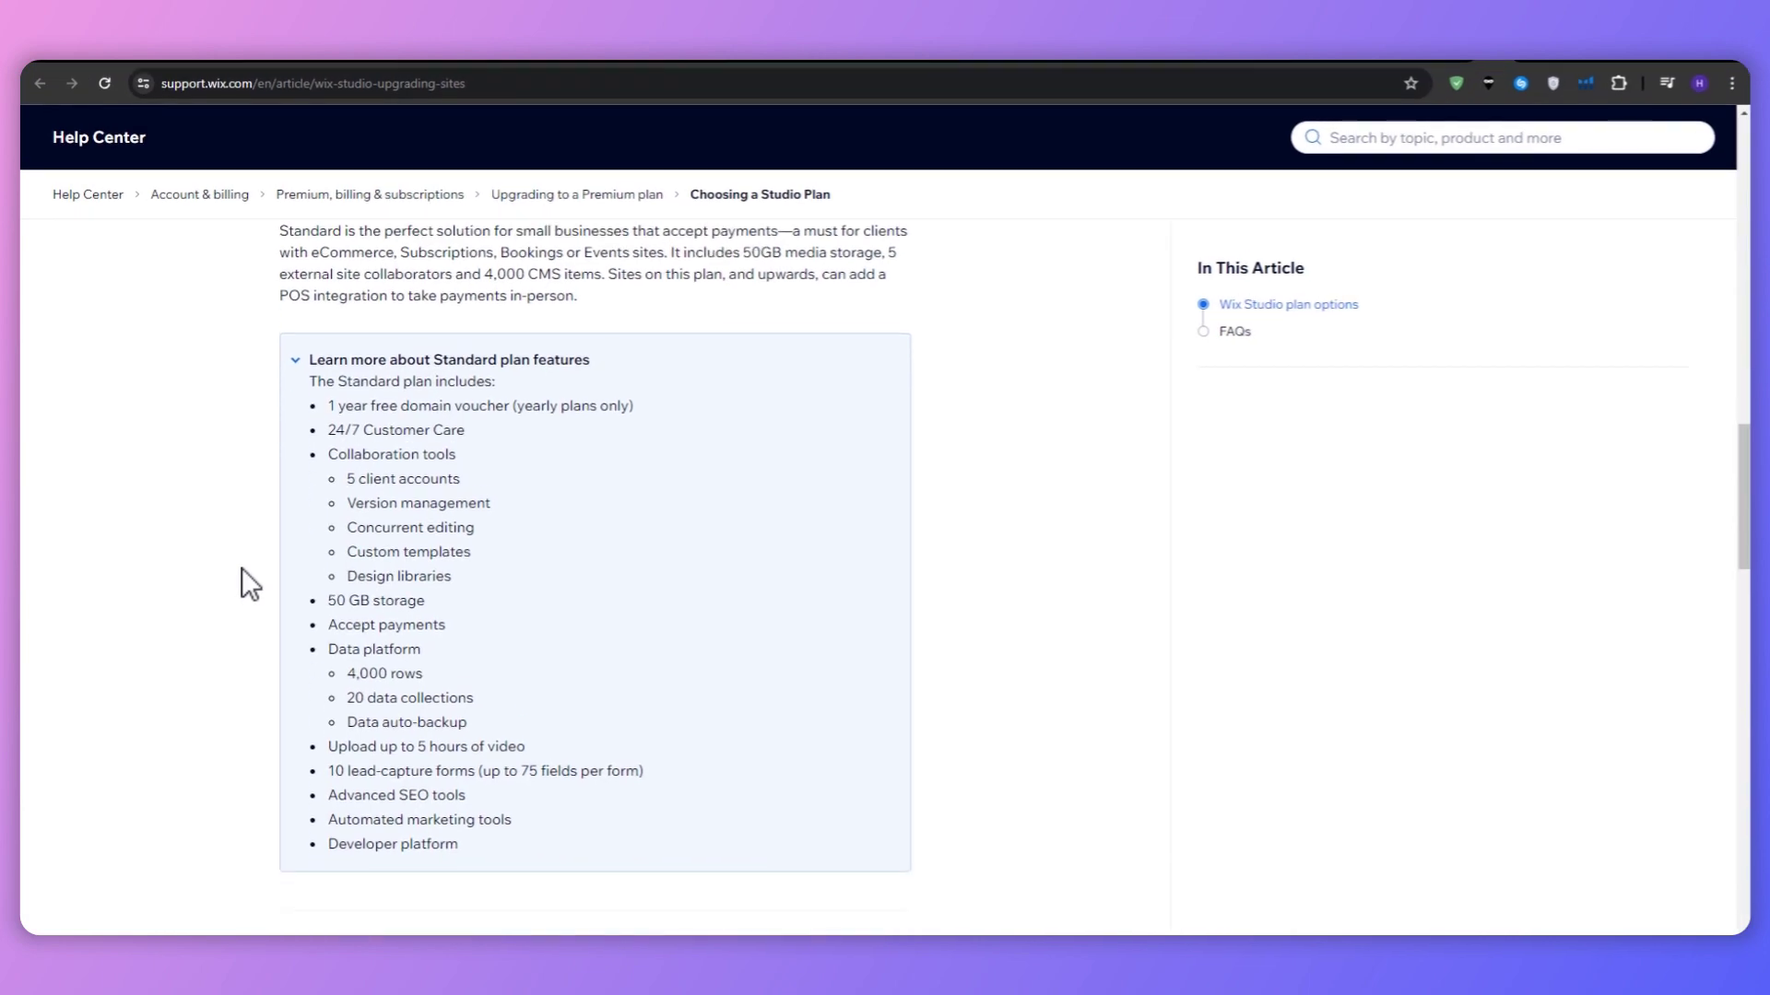
scroll(242, 568, down, 3)
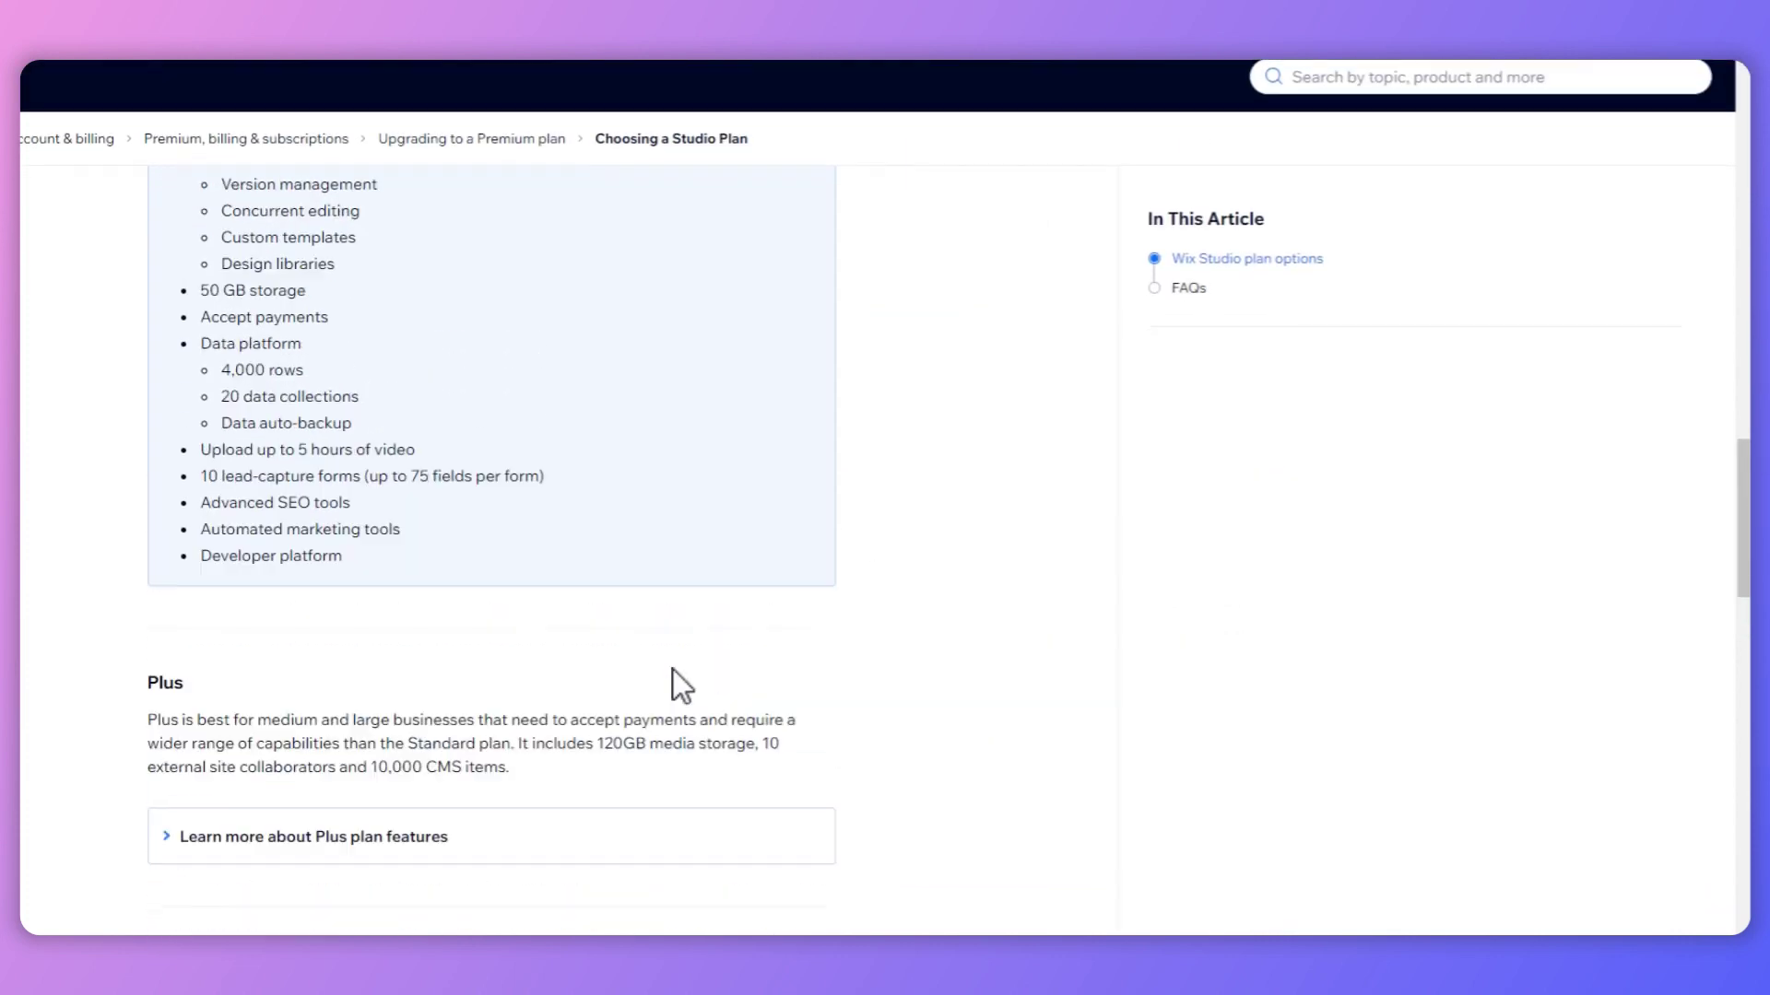
scroll(674, 669, up, 3)
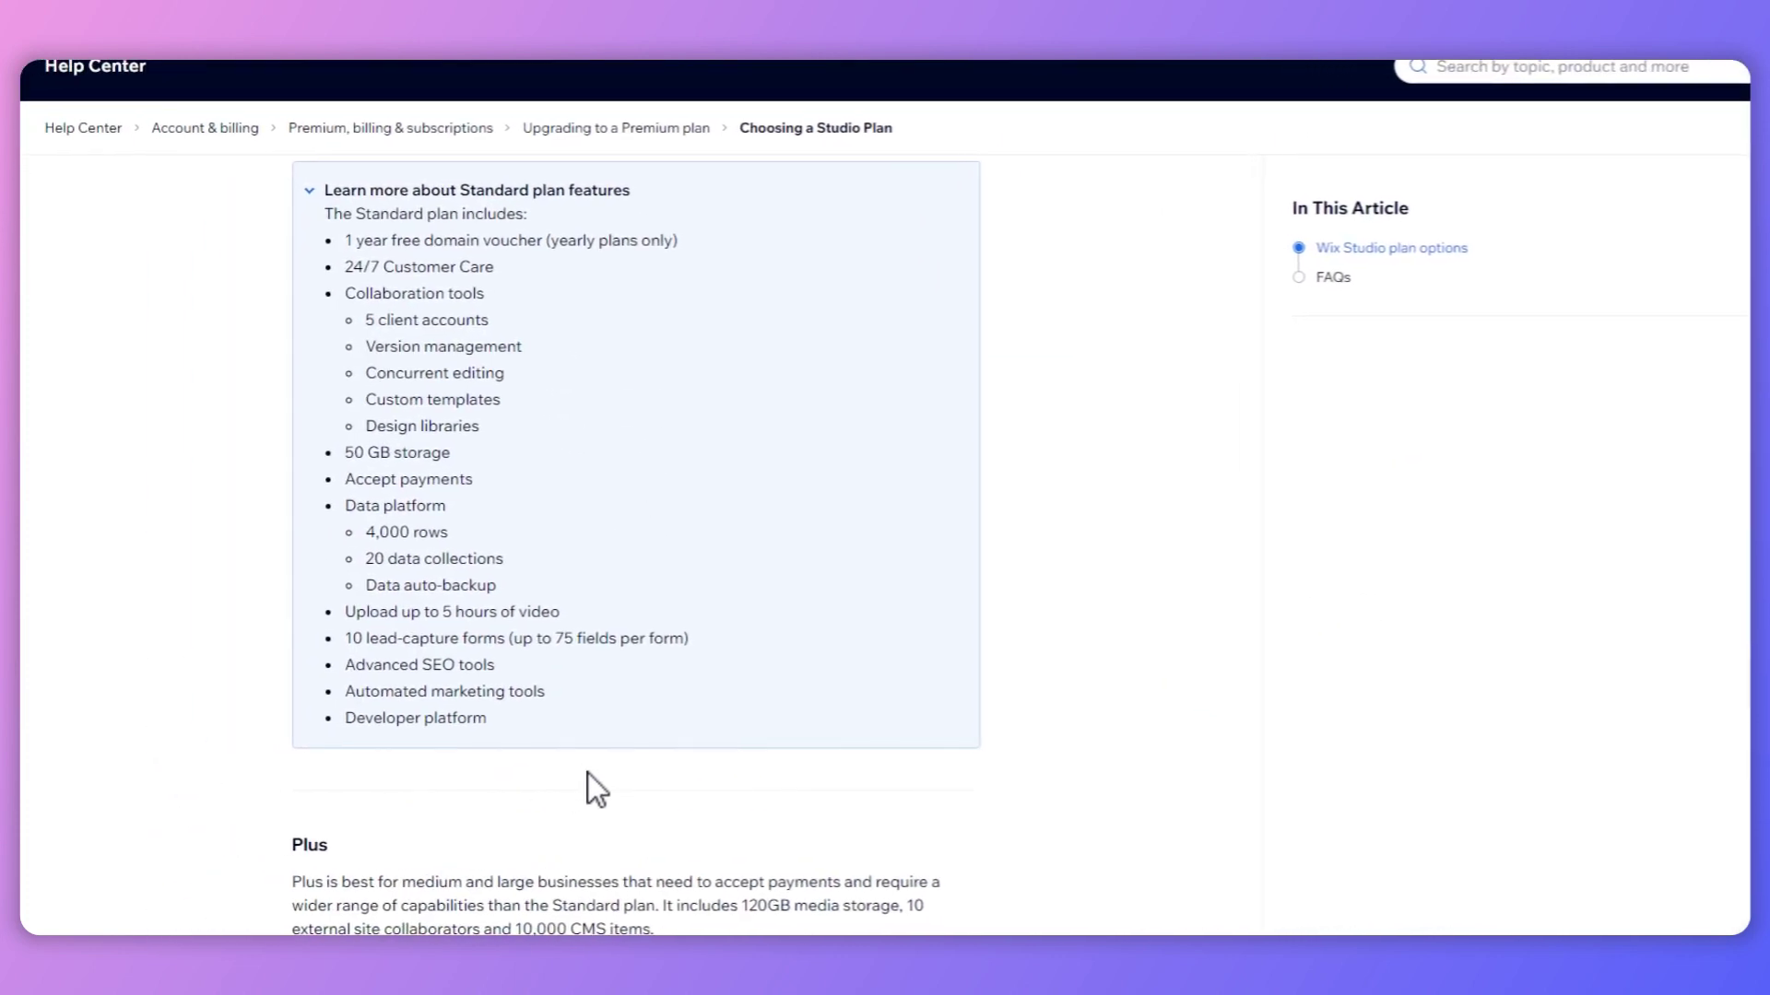
drag(515, 657, 377, 657)
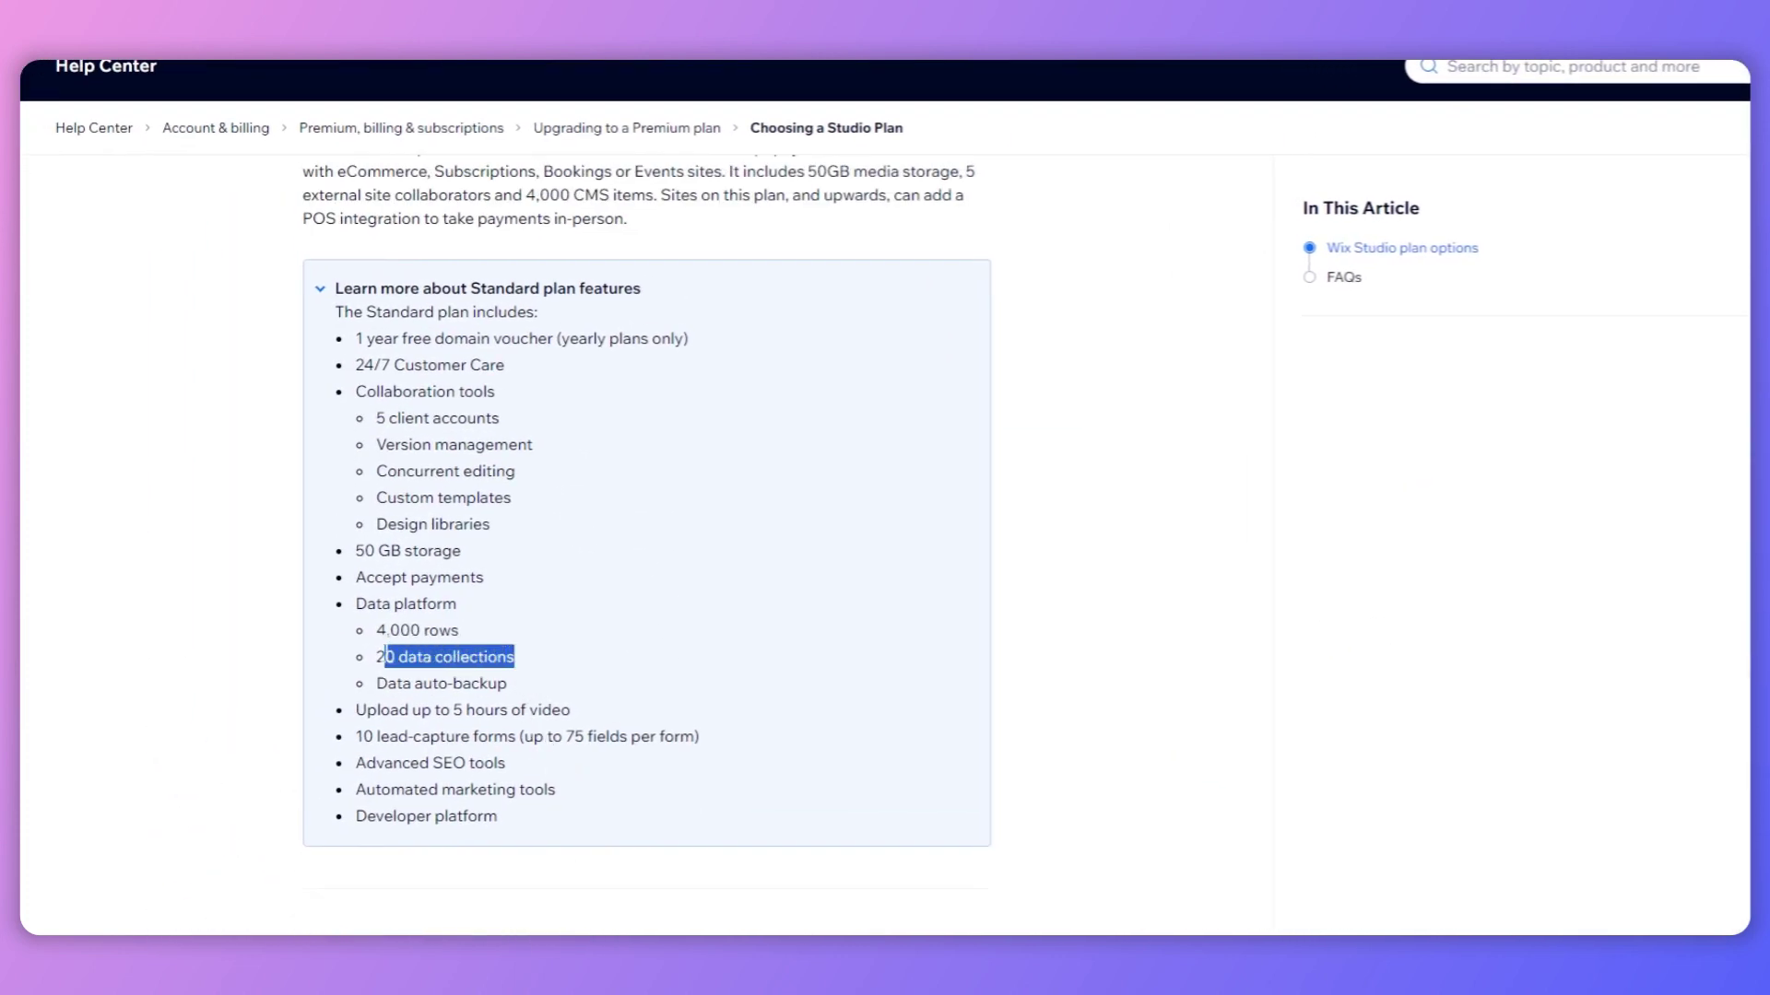
click(458, 657)
scroll(475, 656, up, 5)
scroll(473, 656, up, 3)
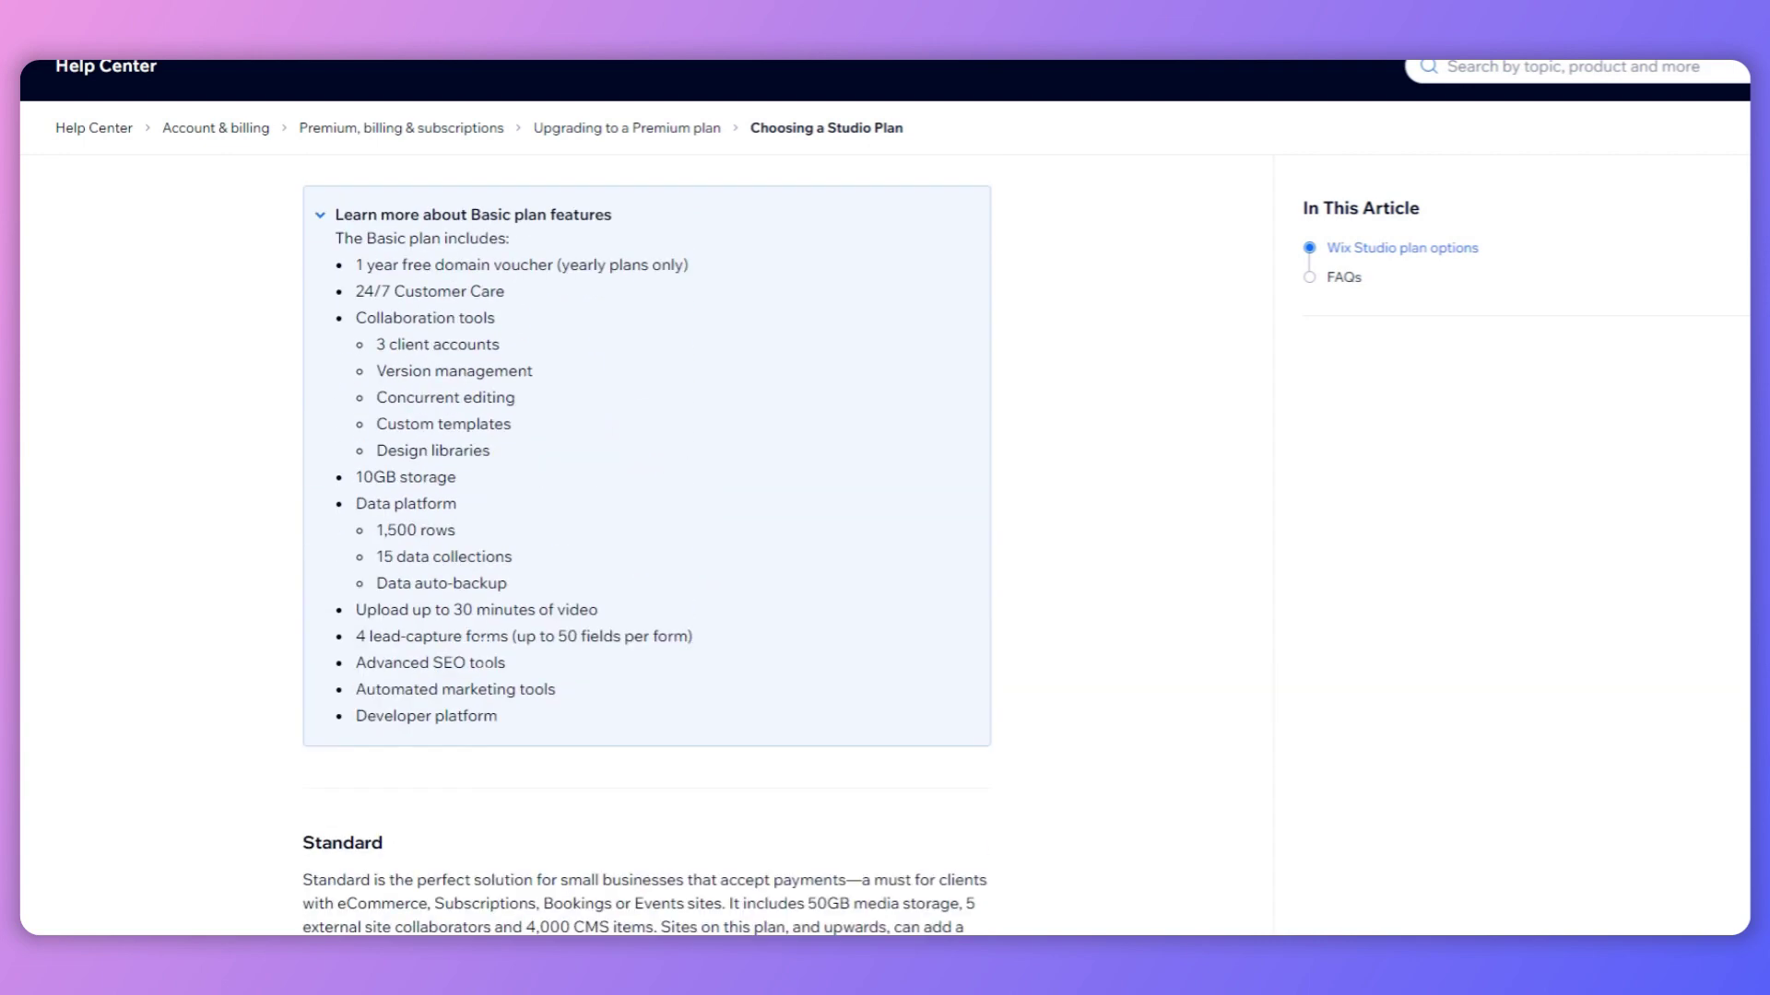
scroll(475, 658, up, 3)
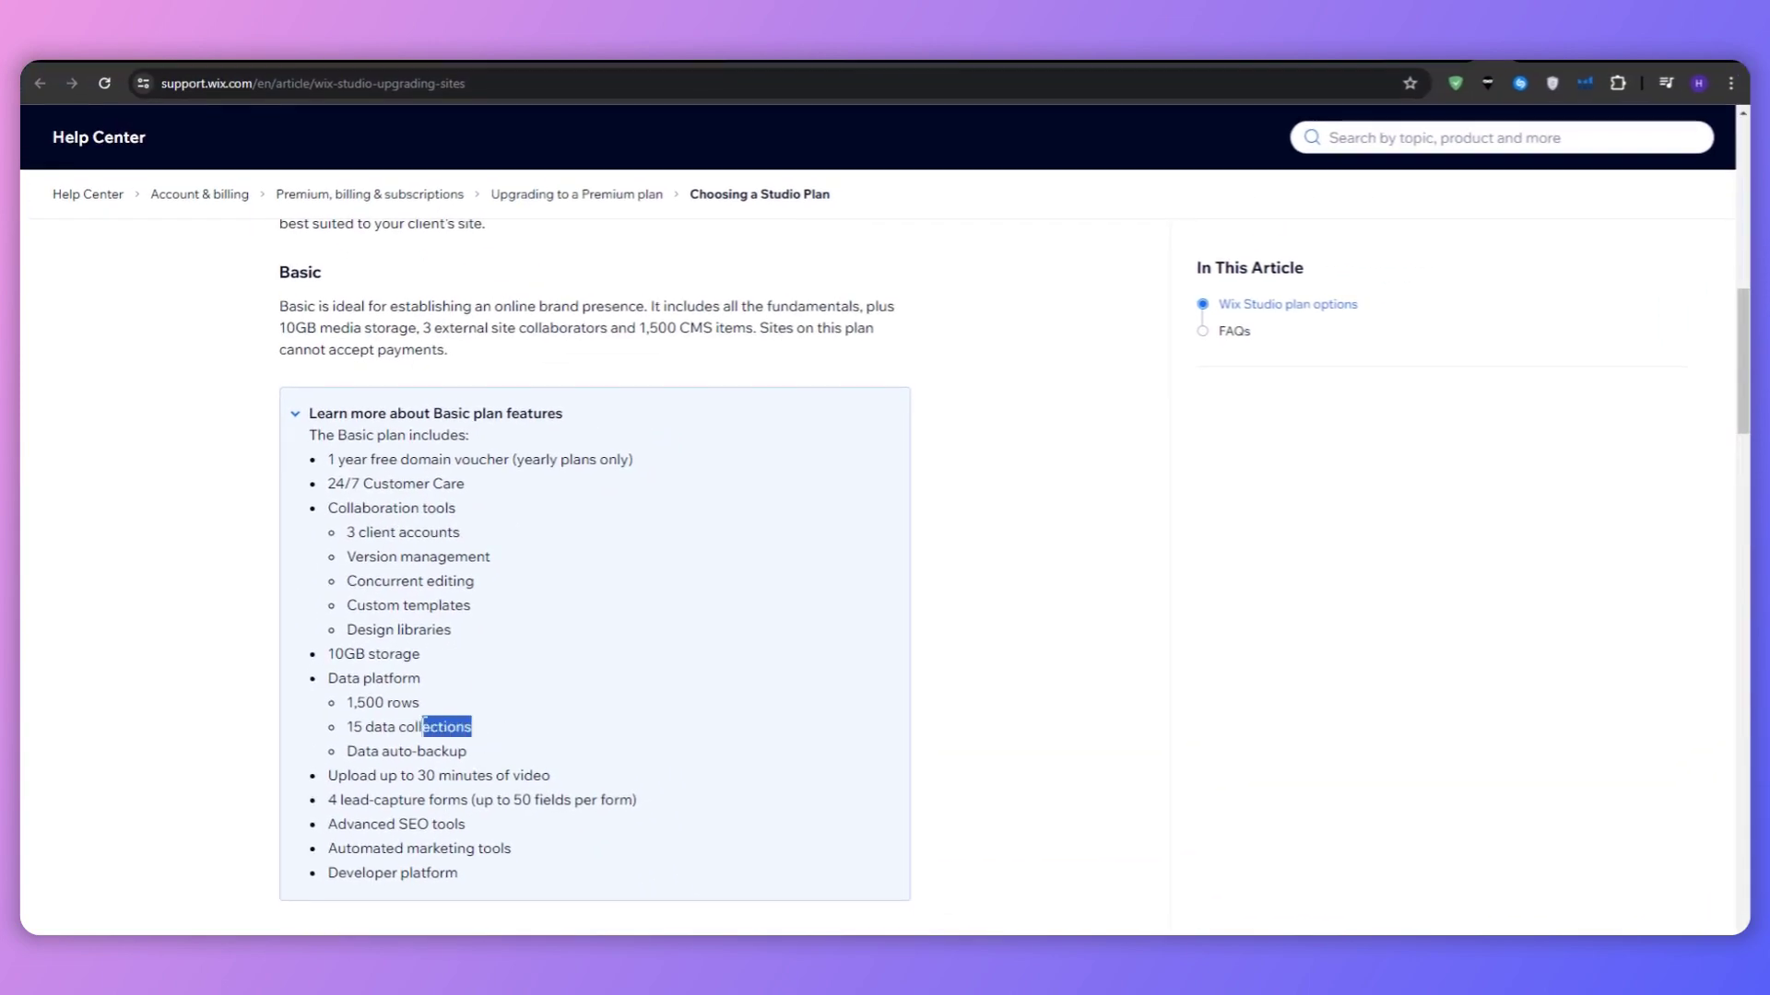
drag(474, 727, 346, 726)
click(416, 725)
scroll(496, 717, down, 5)
scroll(496, 716, down, 5)
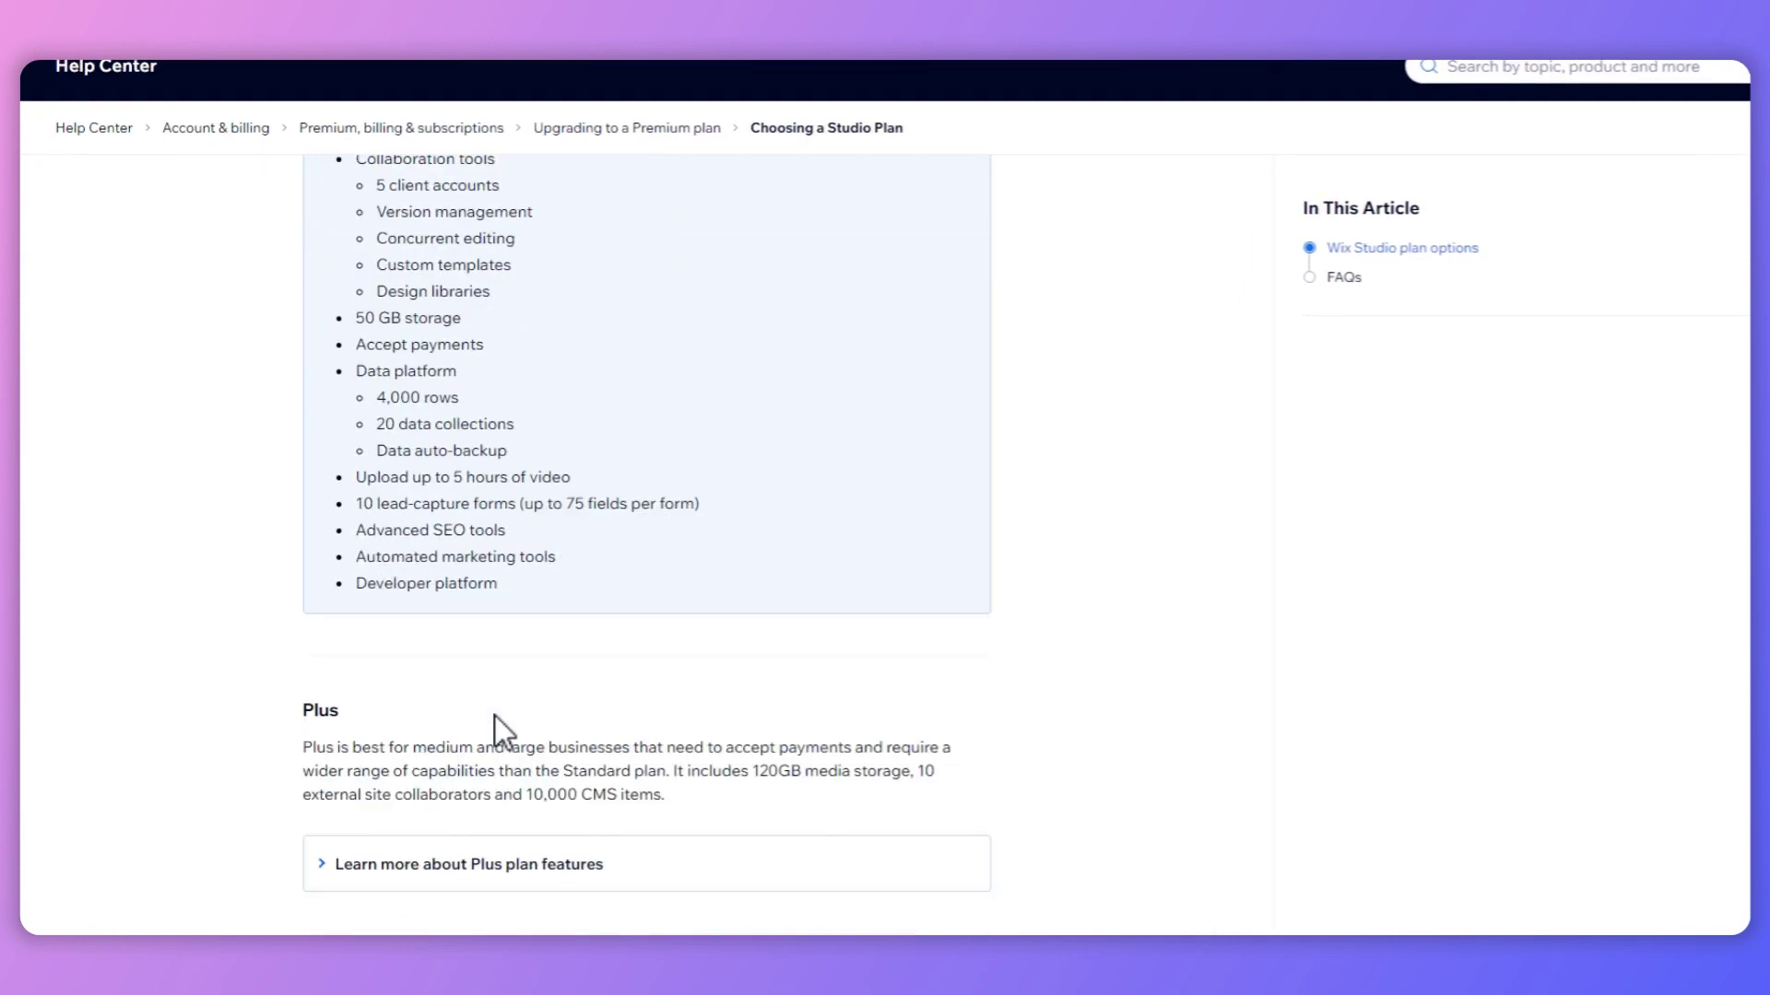
scroll(496, 717, down, 5)
Step: Expand the Elite plan features and highlight its 100 data collections
click(469, 589)
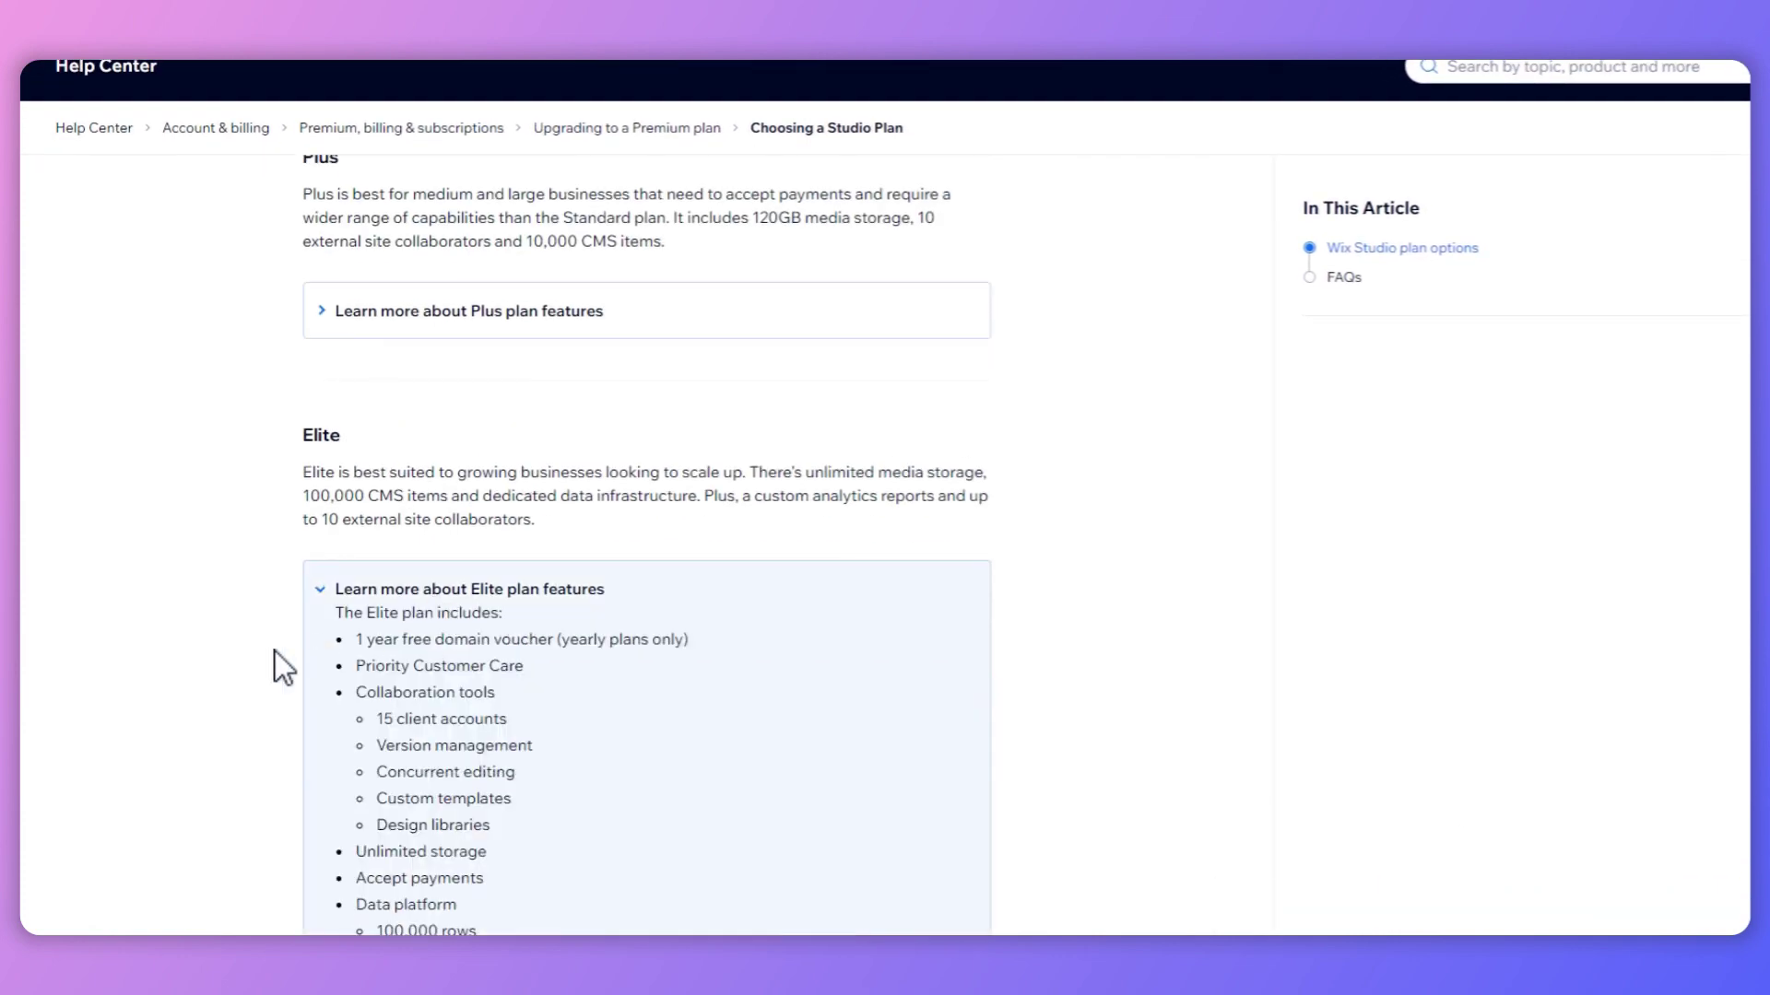
scroll(276, 652, down, 3)
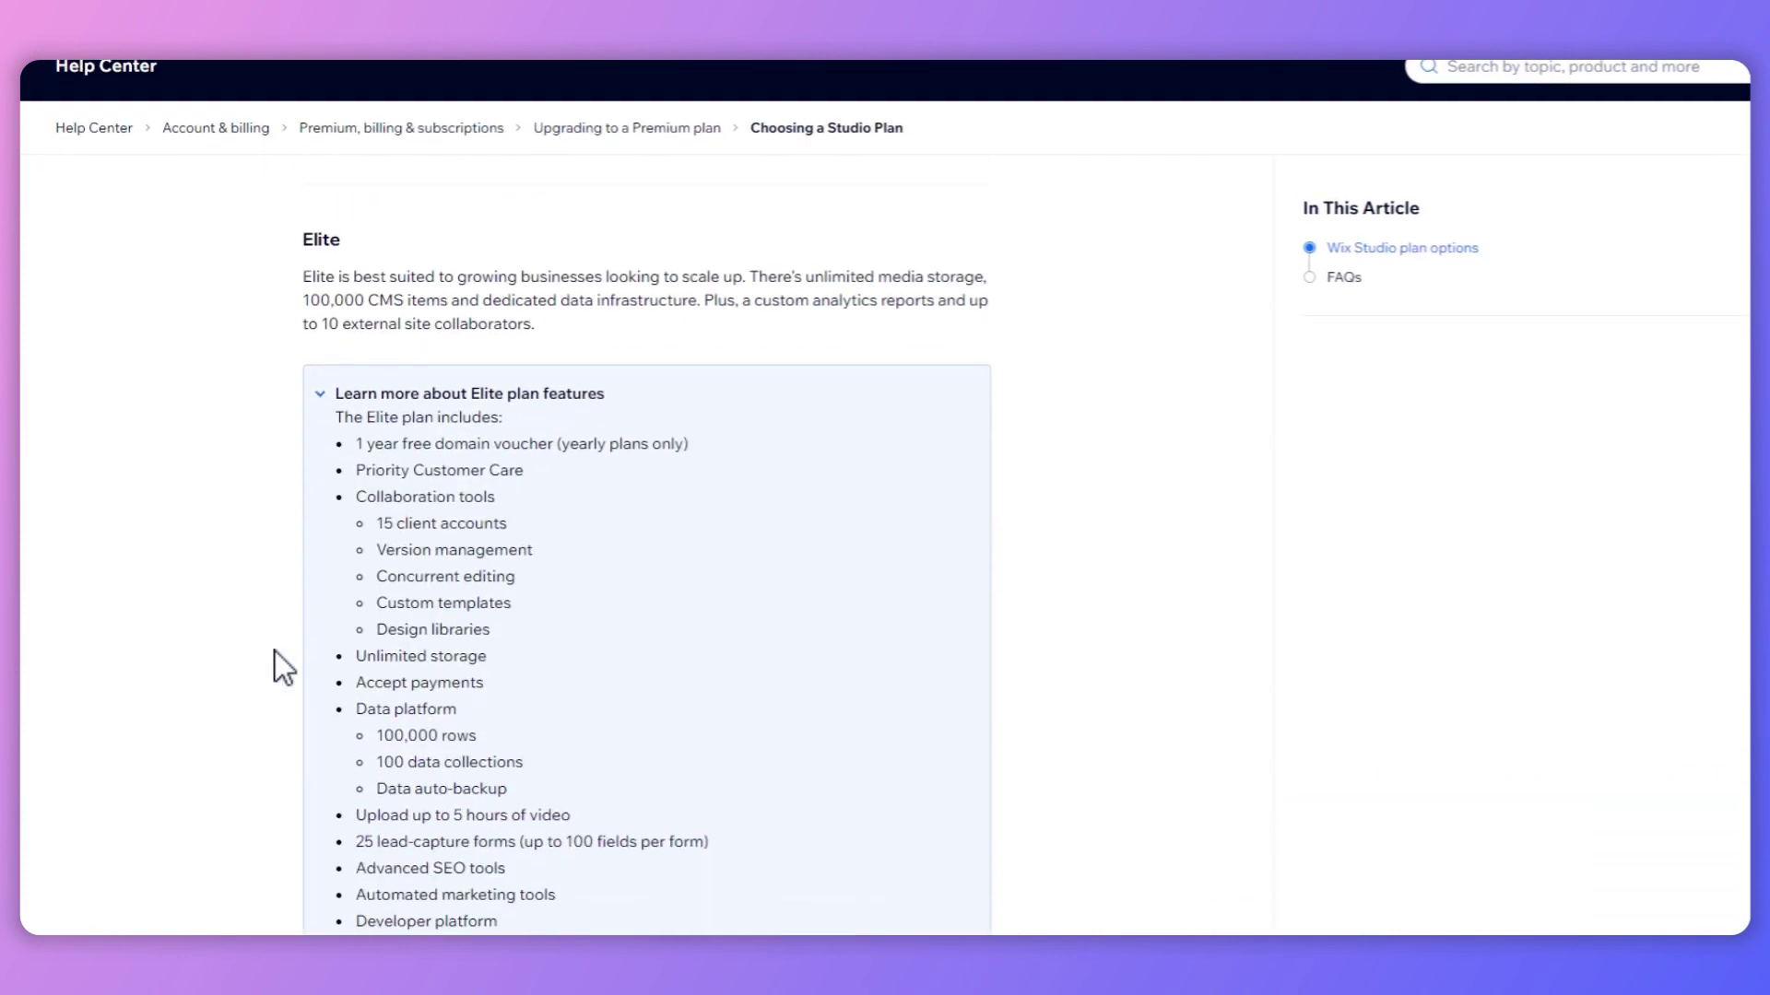
drag(525, 761, 376, 762)
click(541, 766)
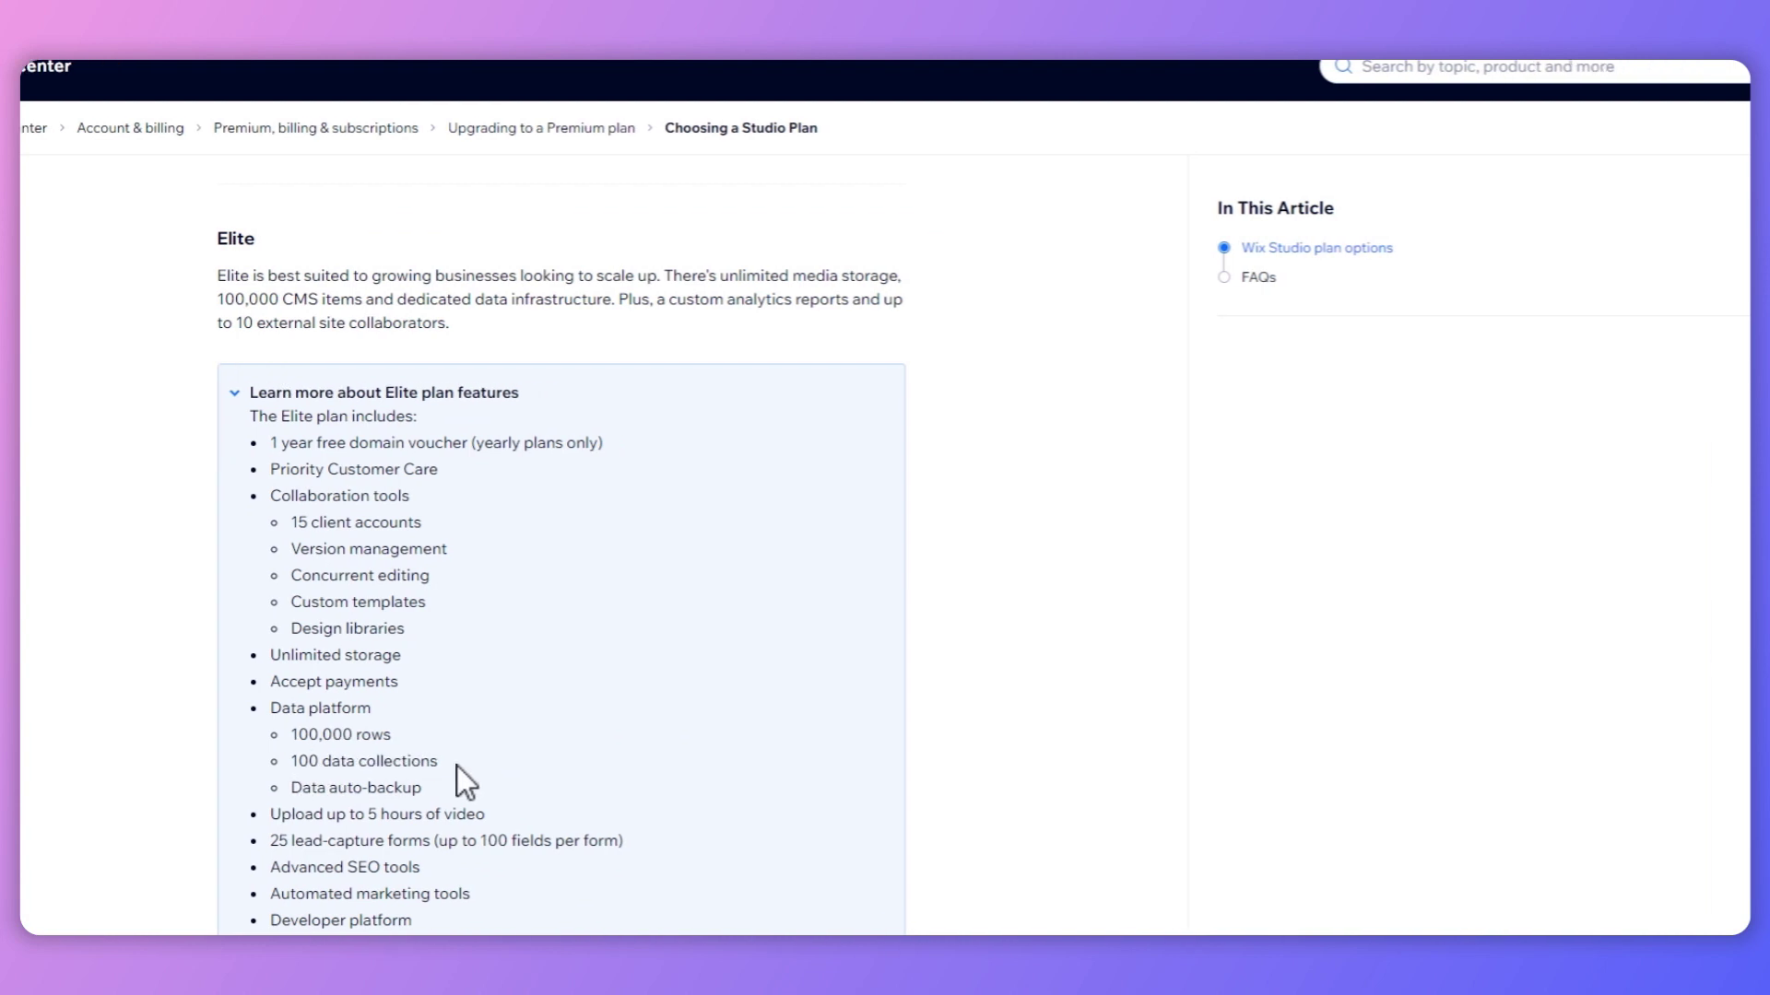
scroll(663, 696, down, 1)
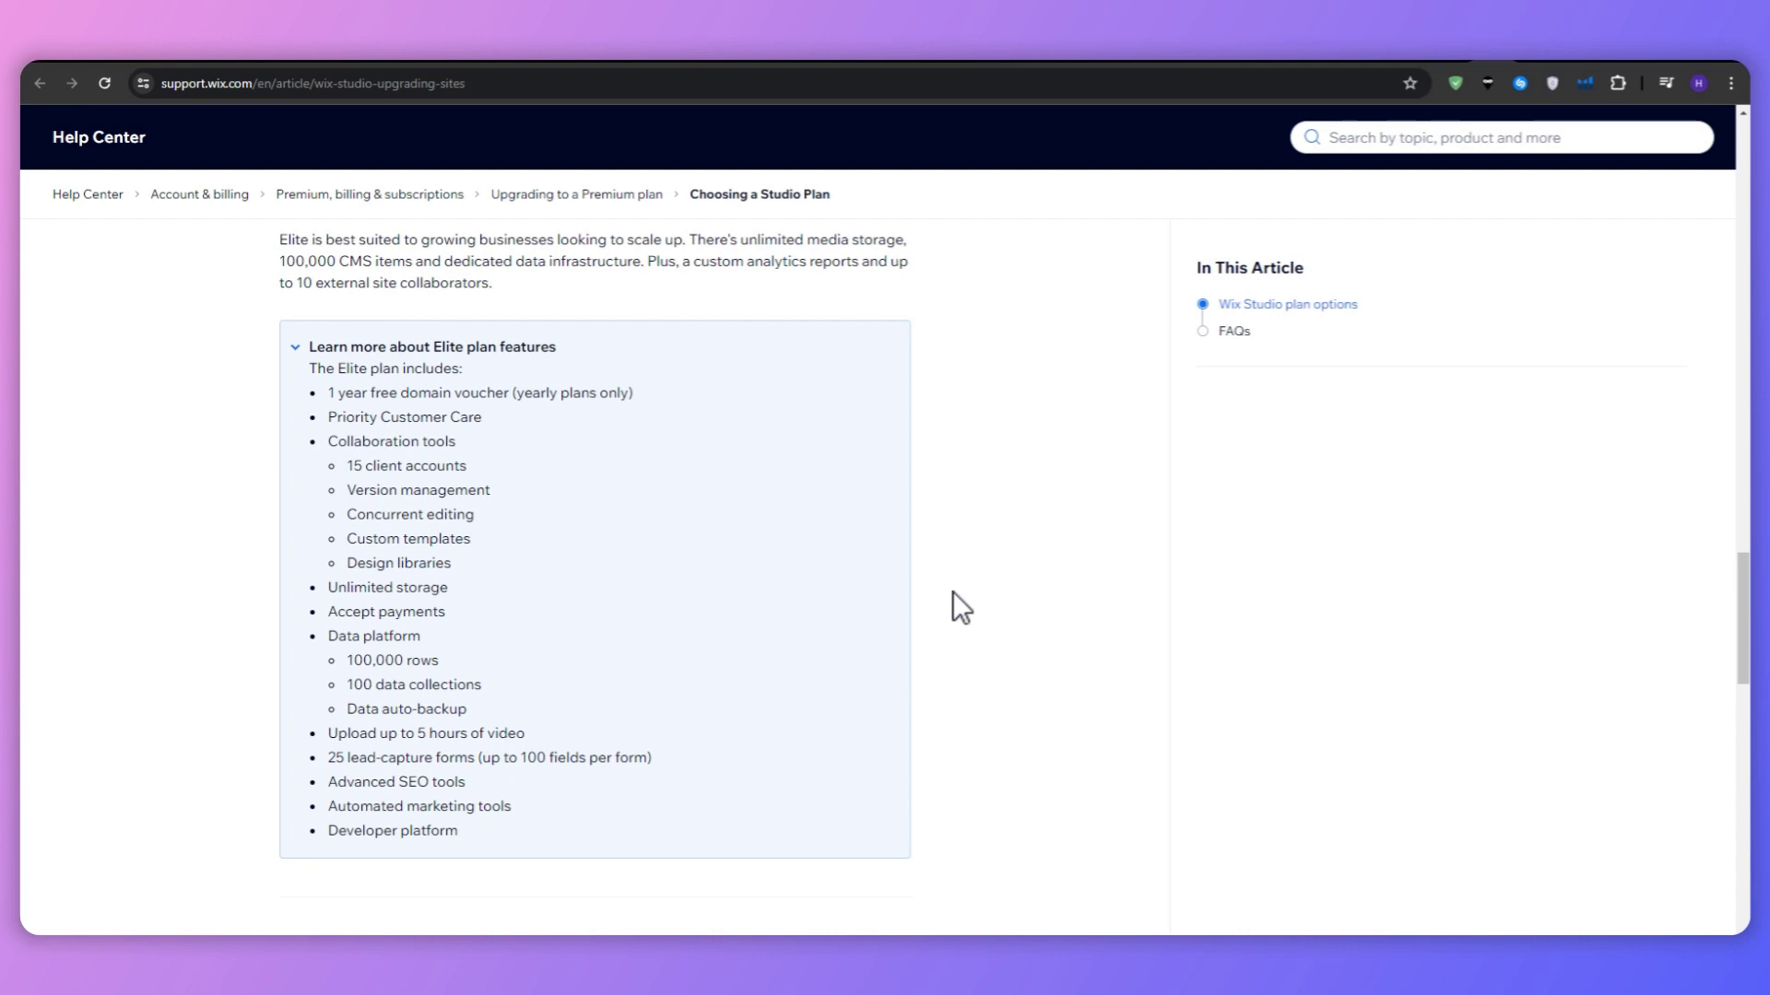
scroll(953, 591, up, 5)
scroll(952, 591, up, 3)
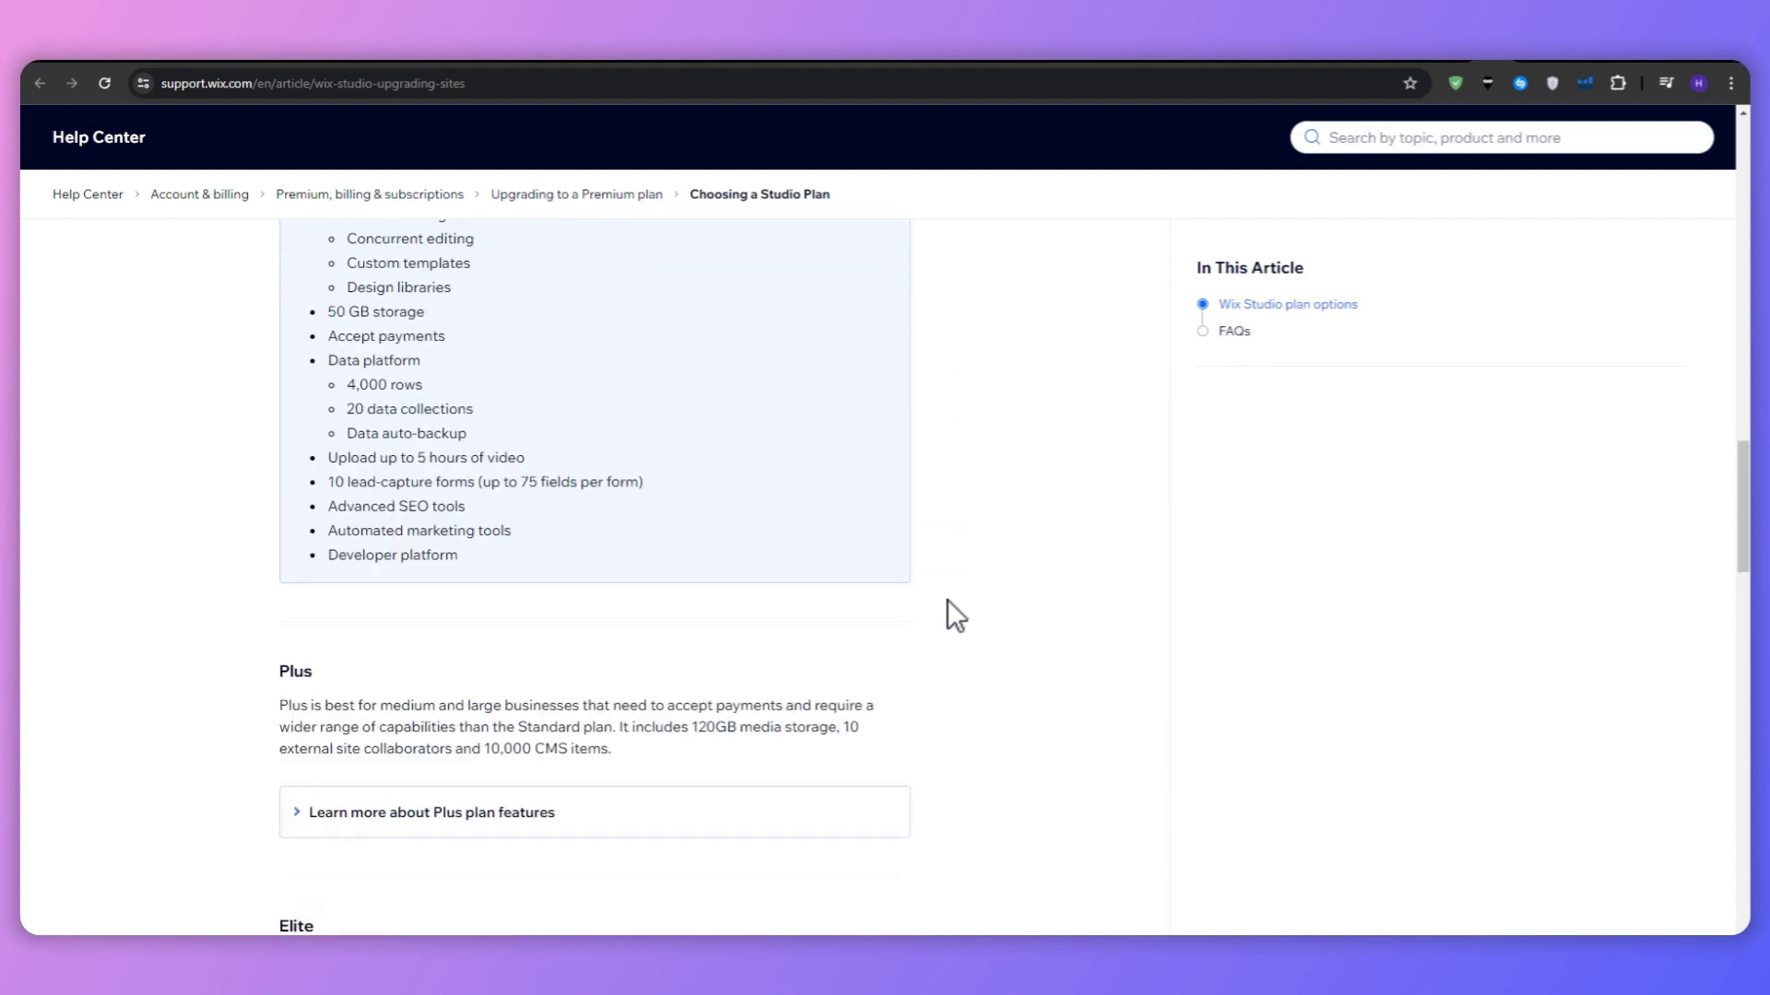
Step: Expand 'Learn more about Plus plan features' to show its storage and collection limits
click(379, 809)
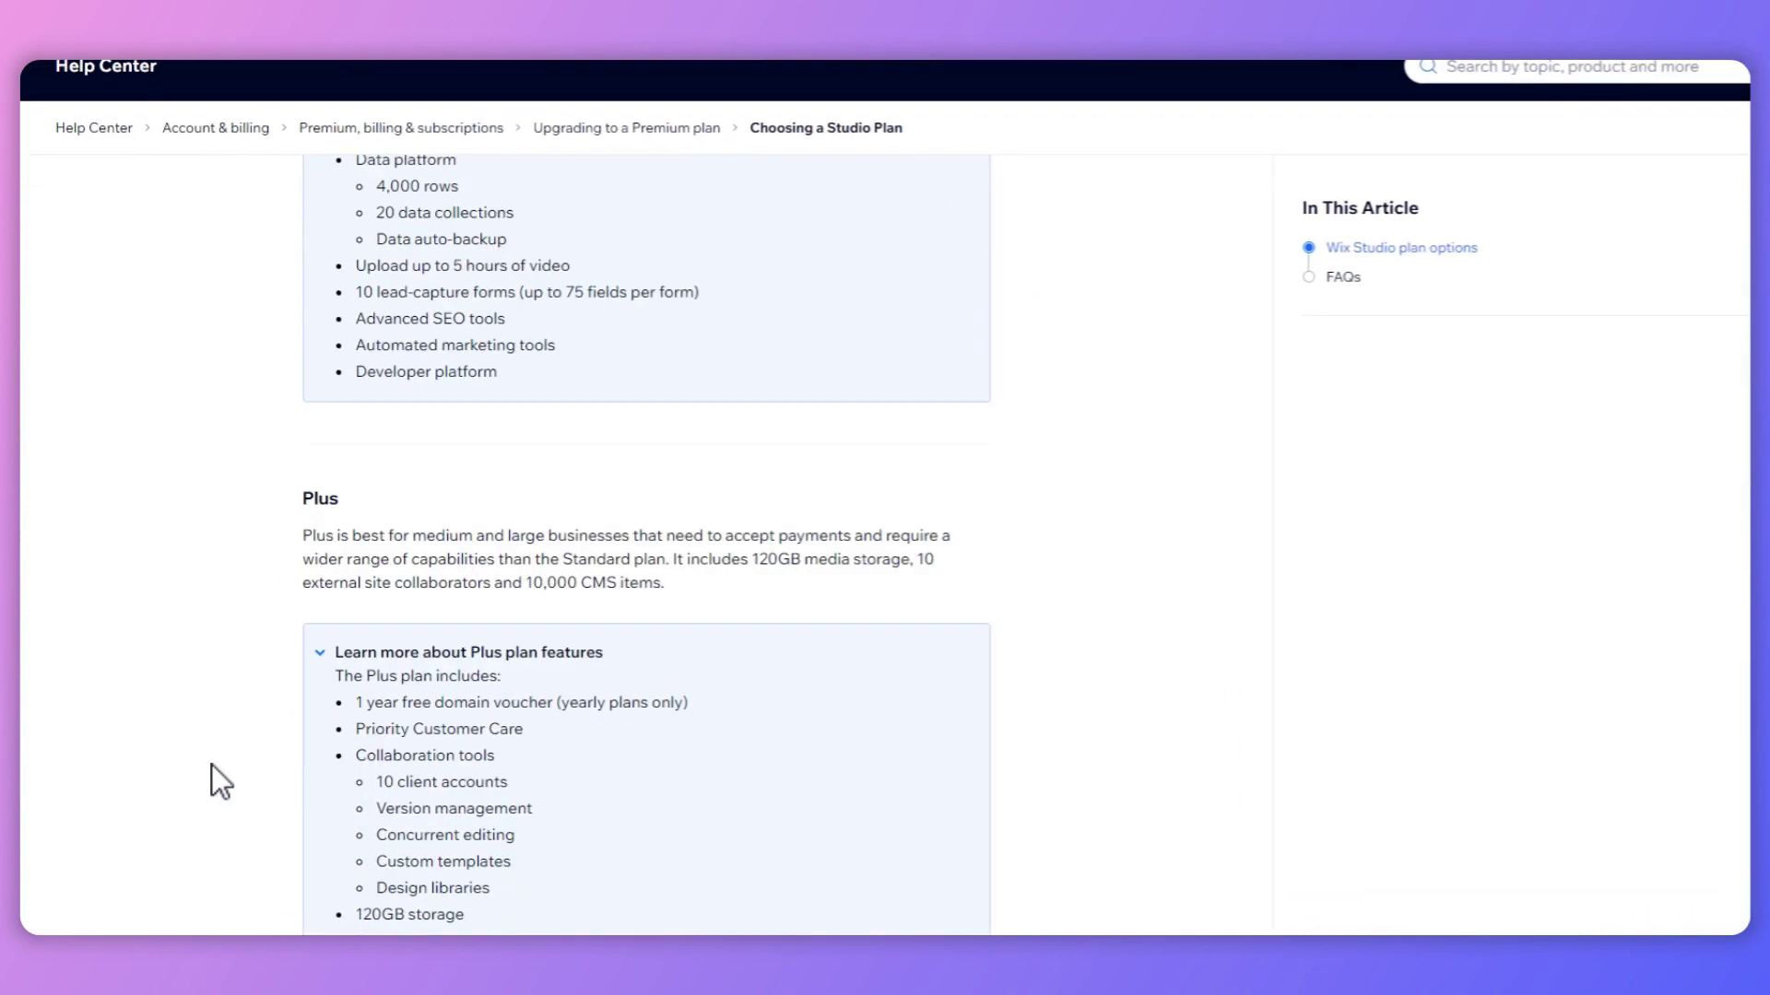
scroll(212, 764, down, 3)
scroll(199, 756, up, 3)
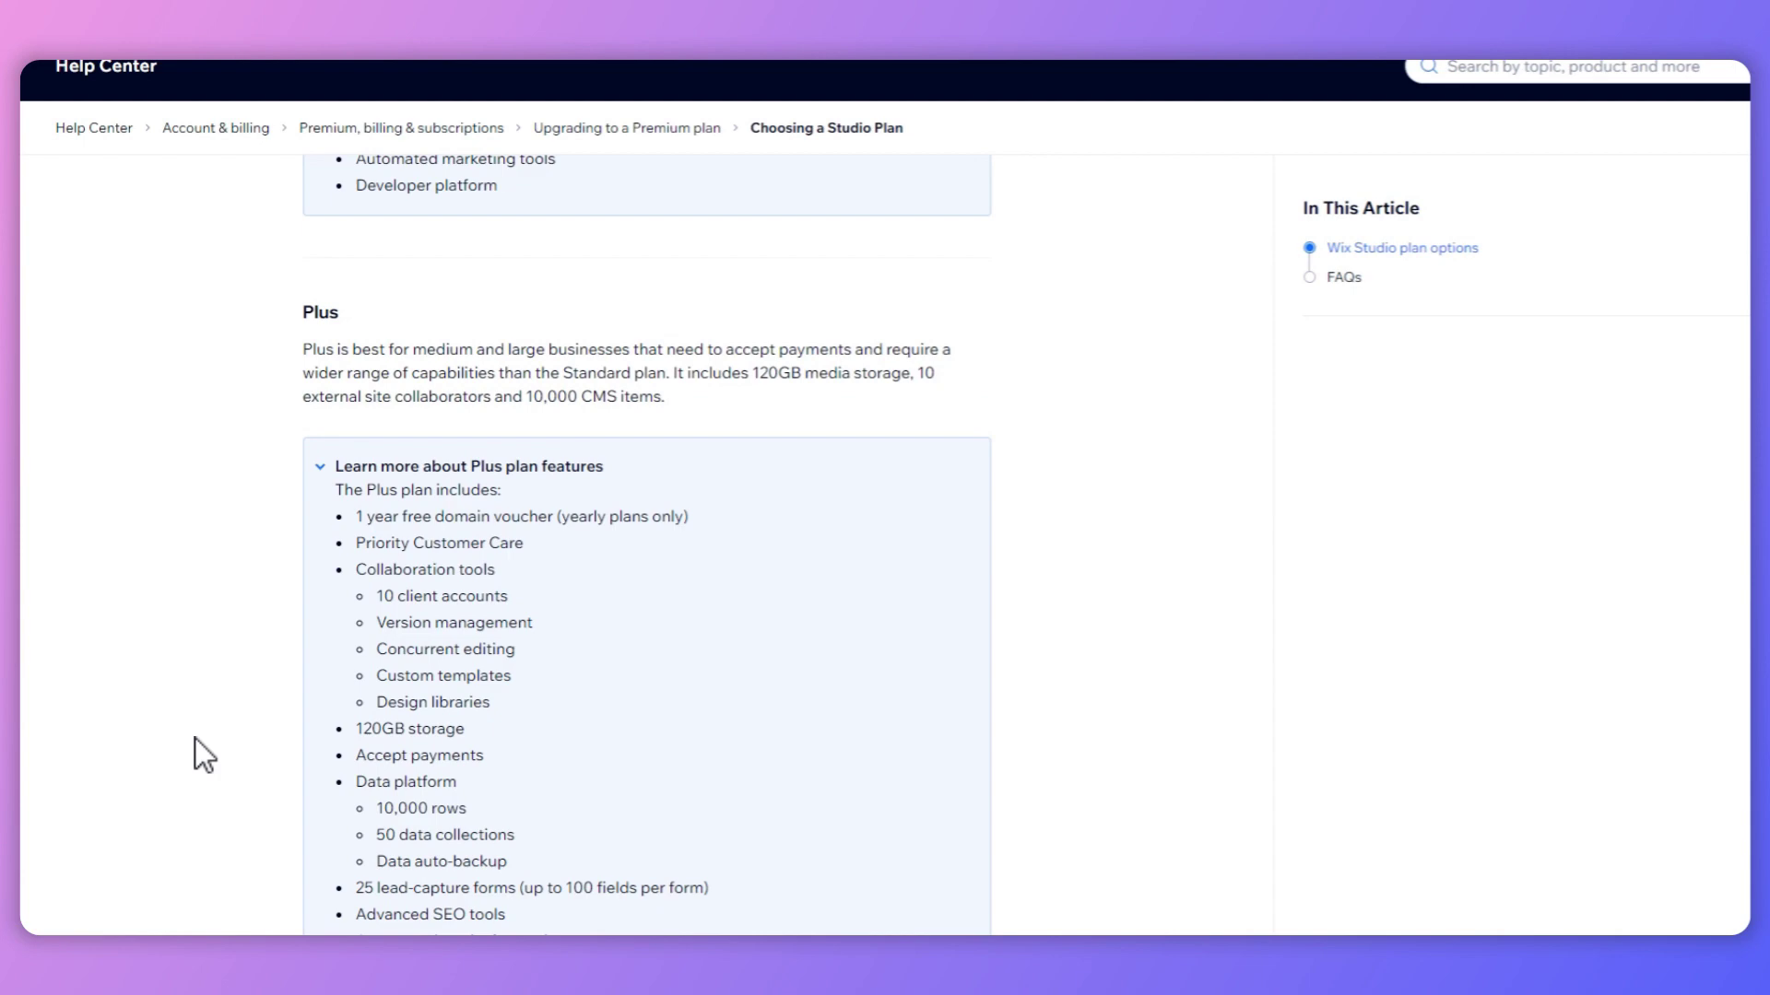
scroll(195, 738, up, 3)
scroll(195, 739, up, 2)
scroll(195, 739, up, 1)
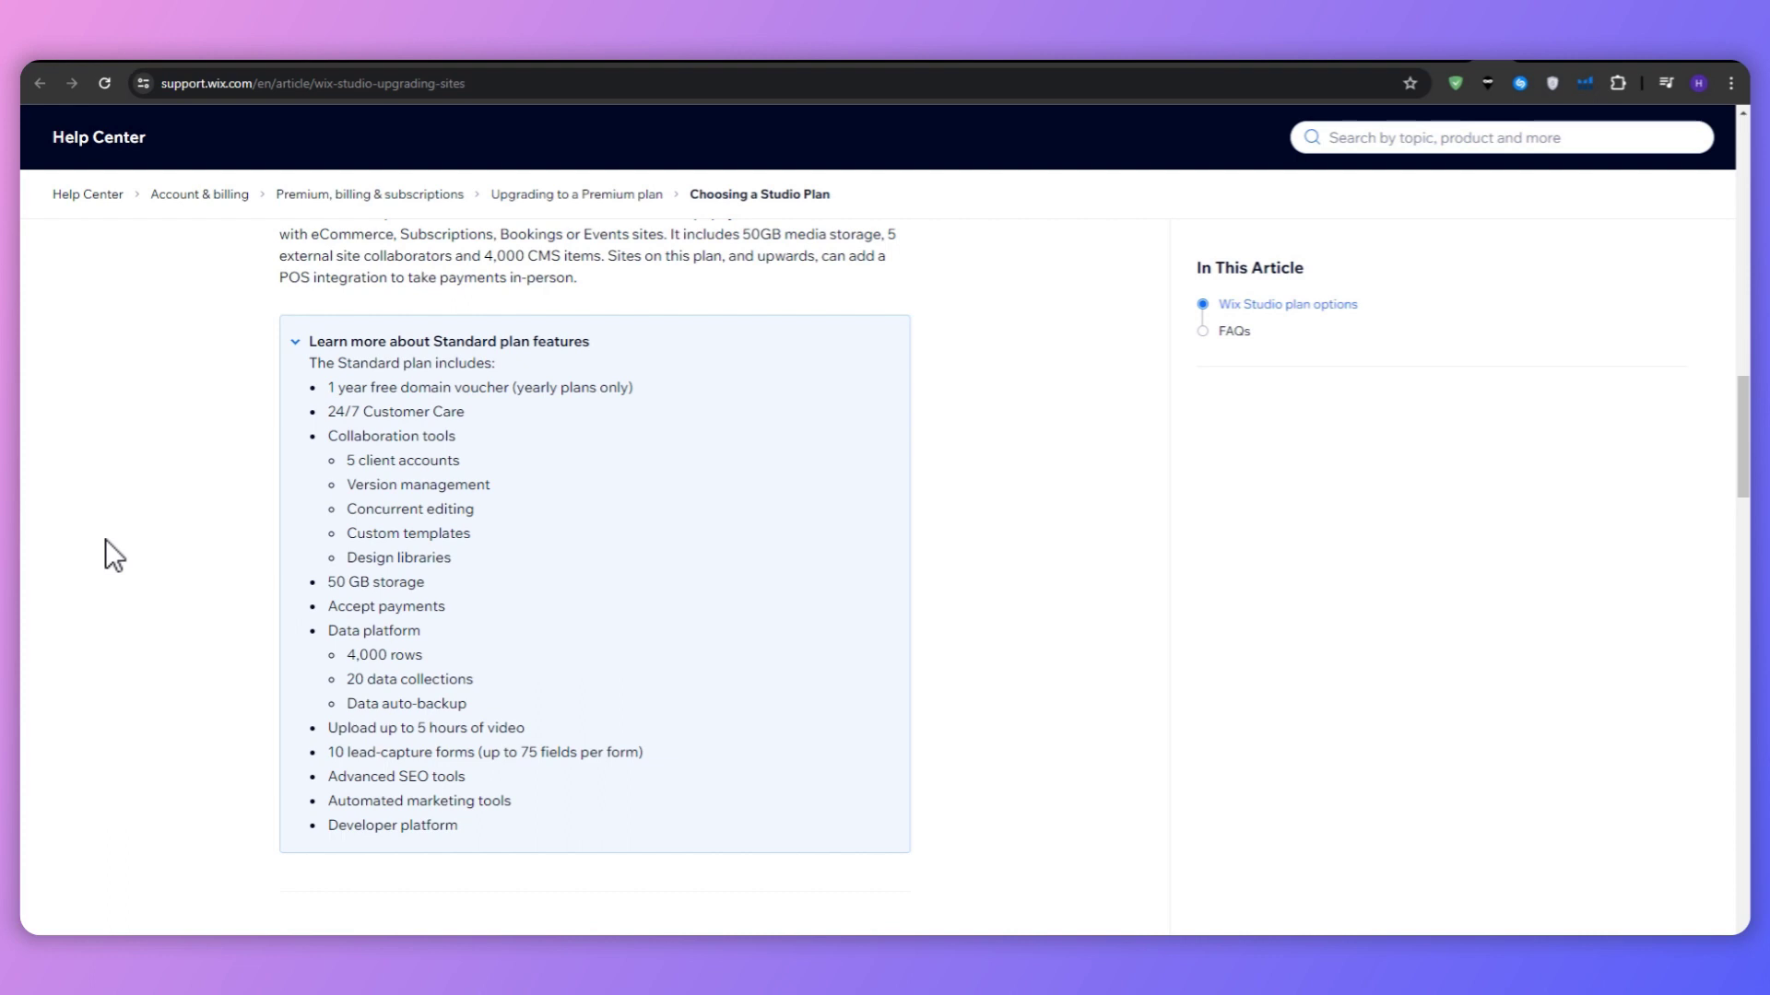
scroll(113, 553, up, 2)
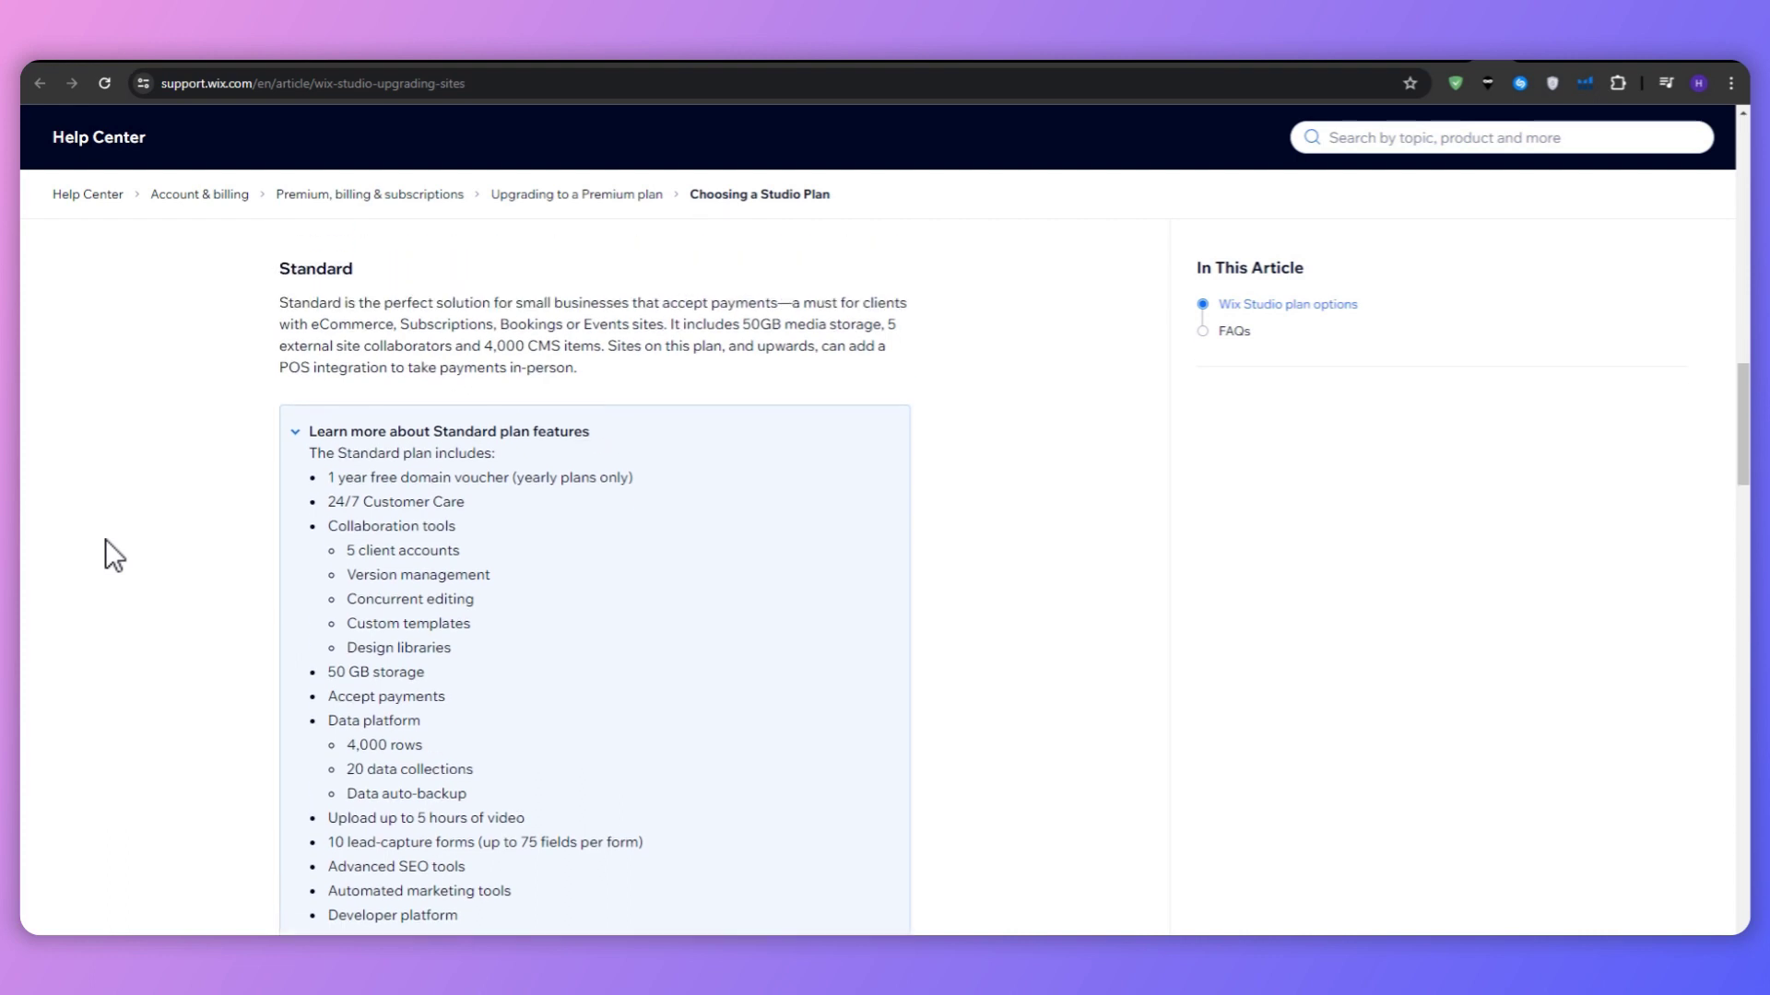
scroll(113, 553, down, 2)
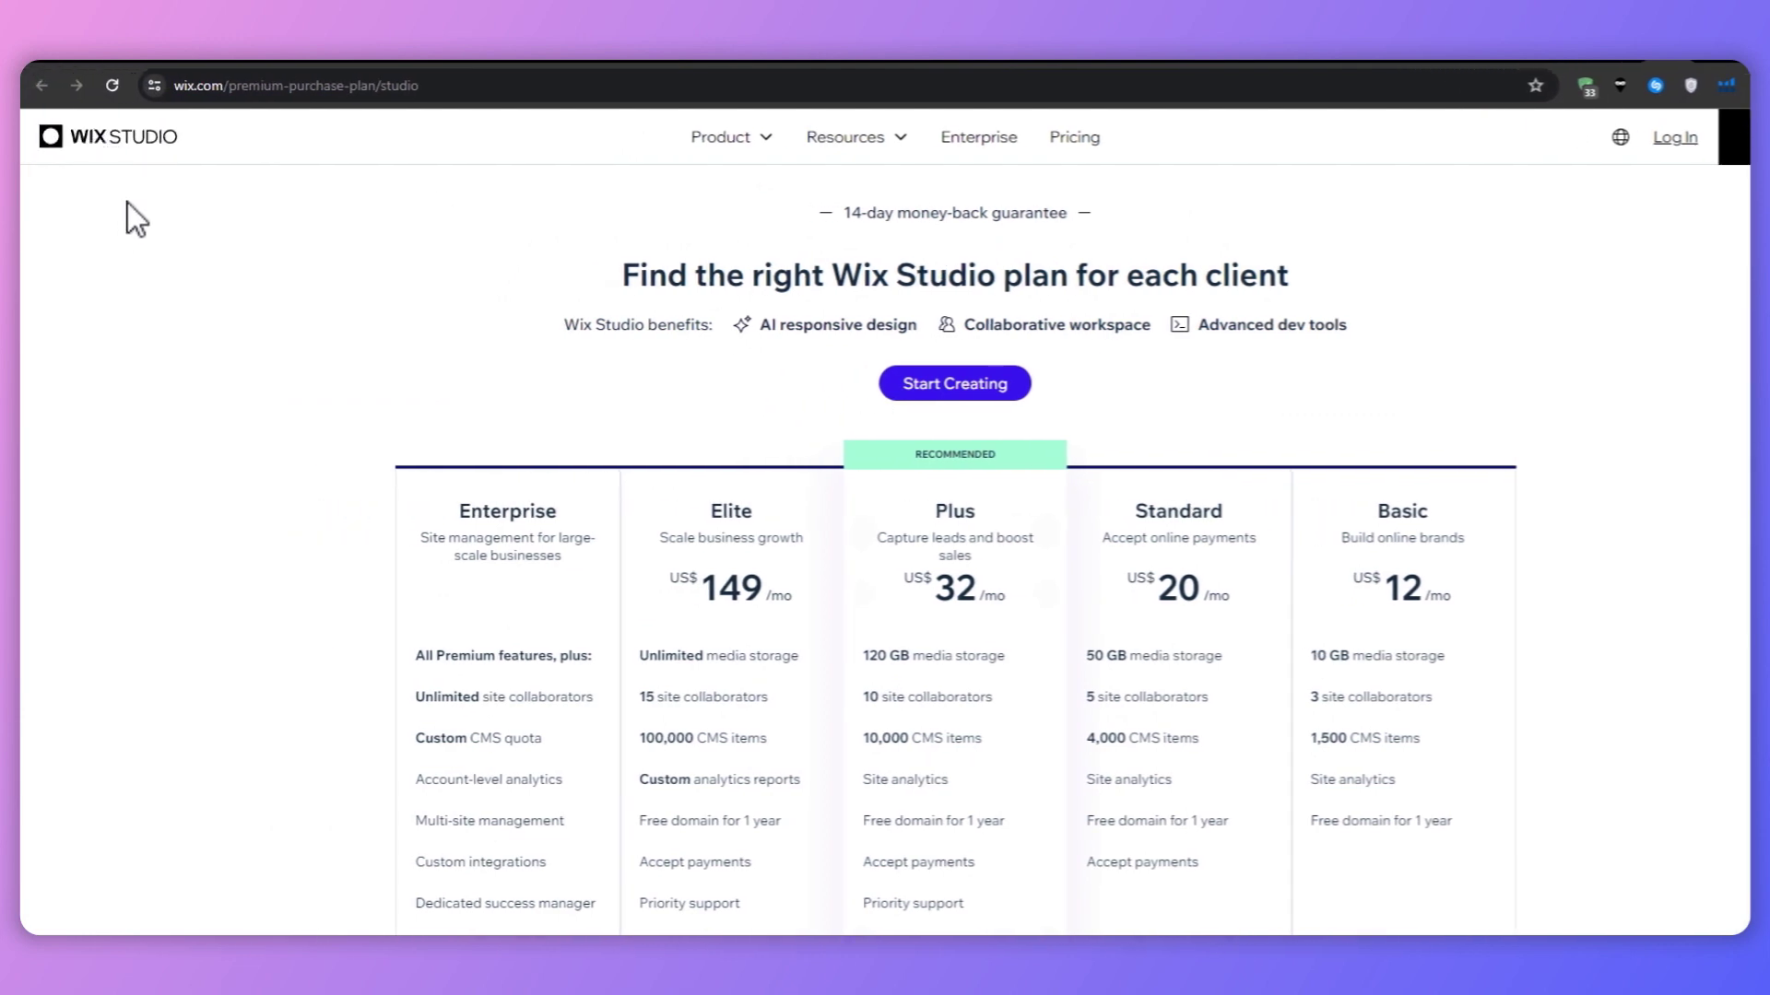
drag(1334, 554, 1269, 582)
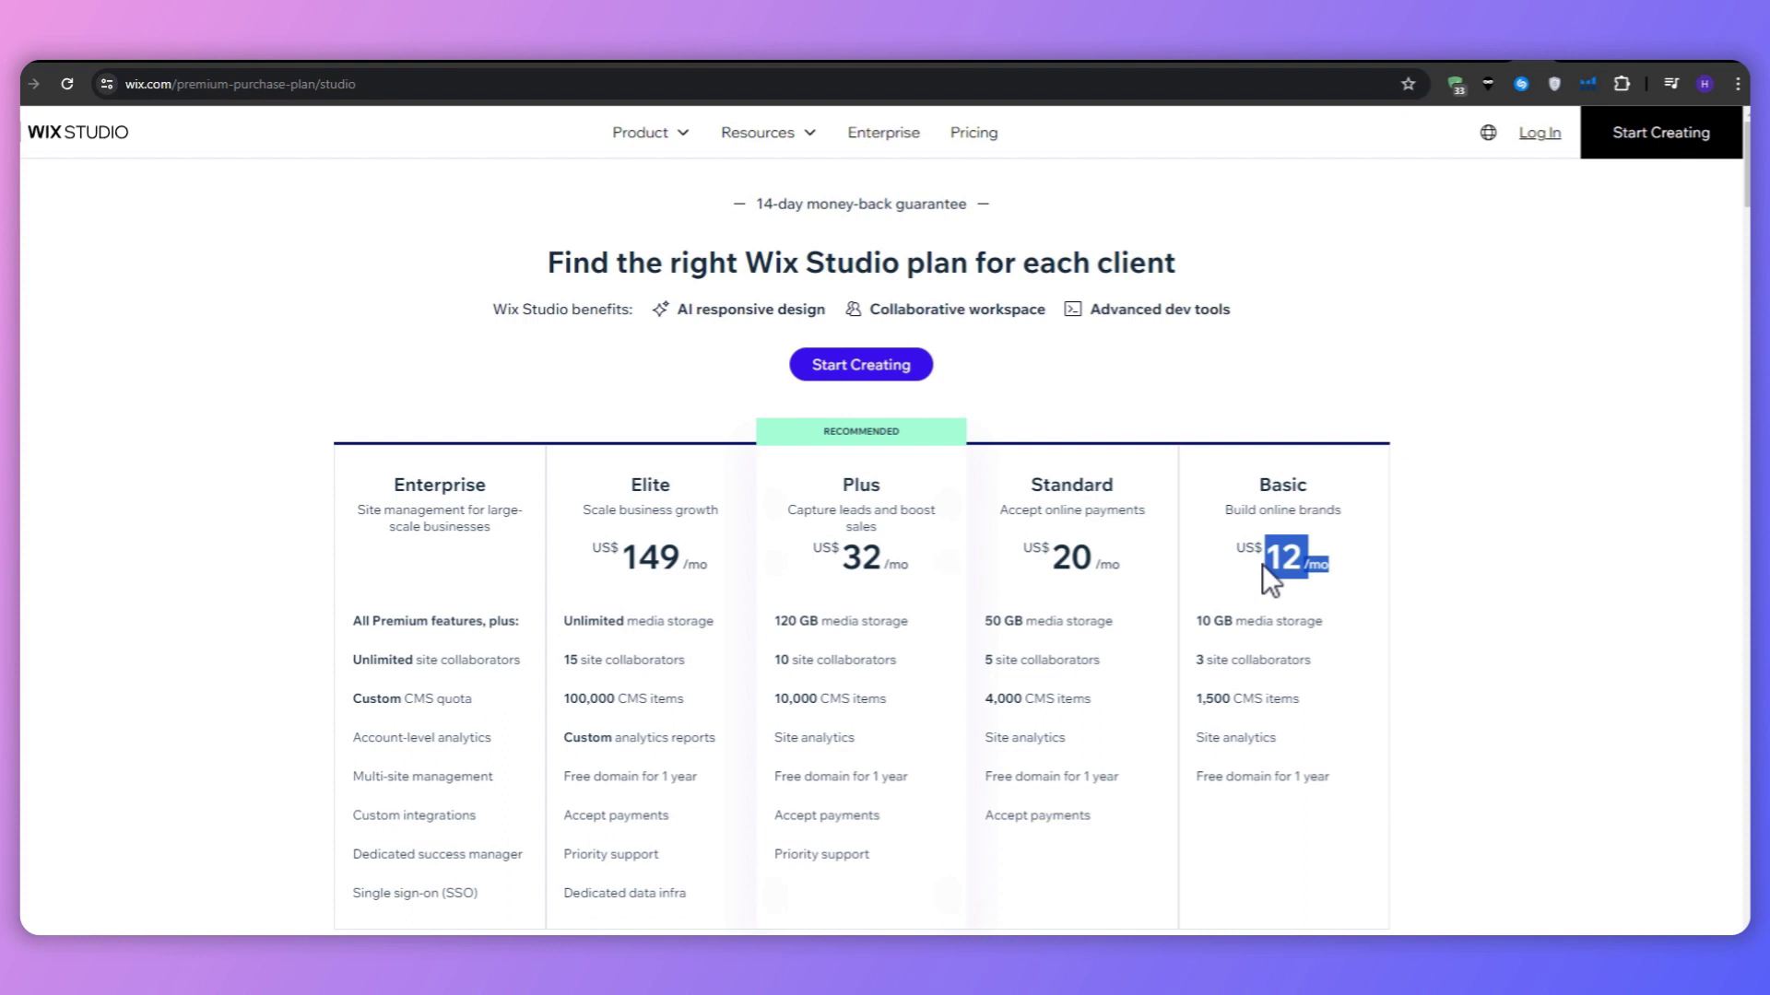
drag(709, 565, 605, 553)
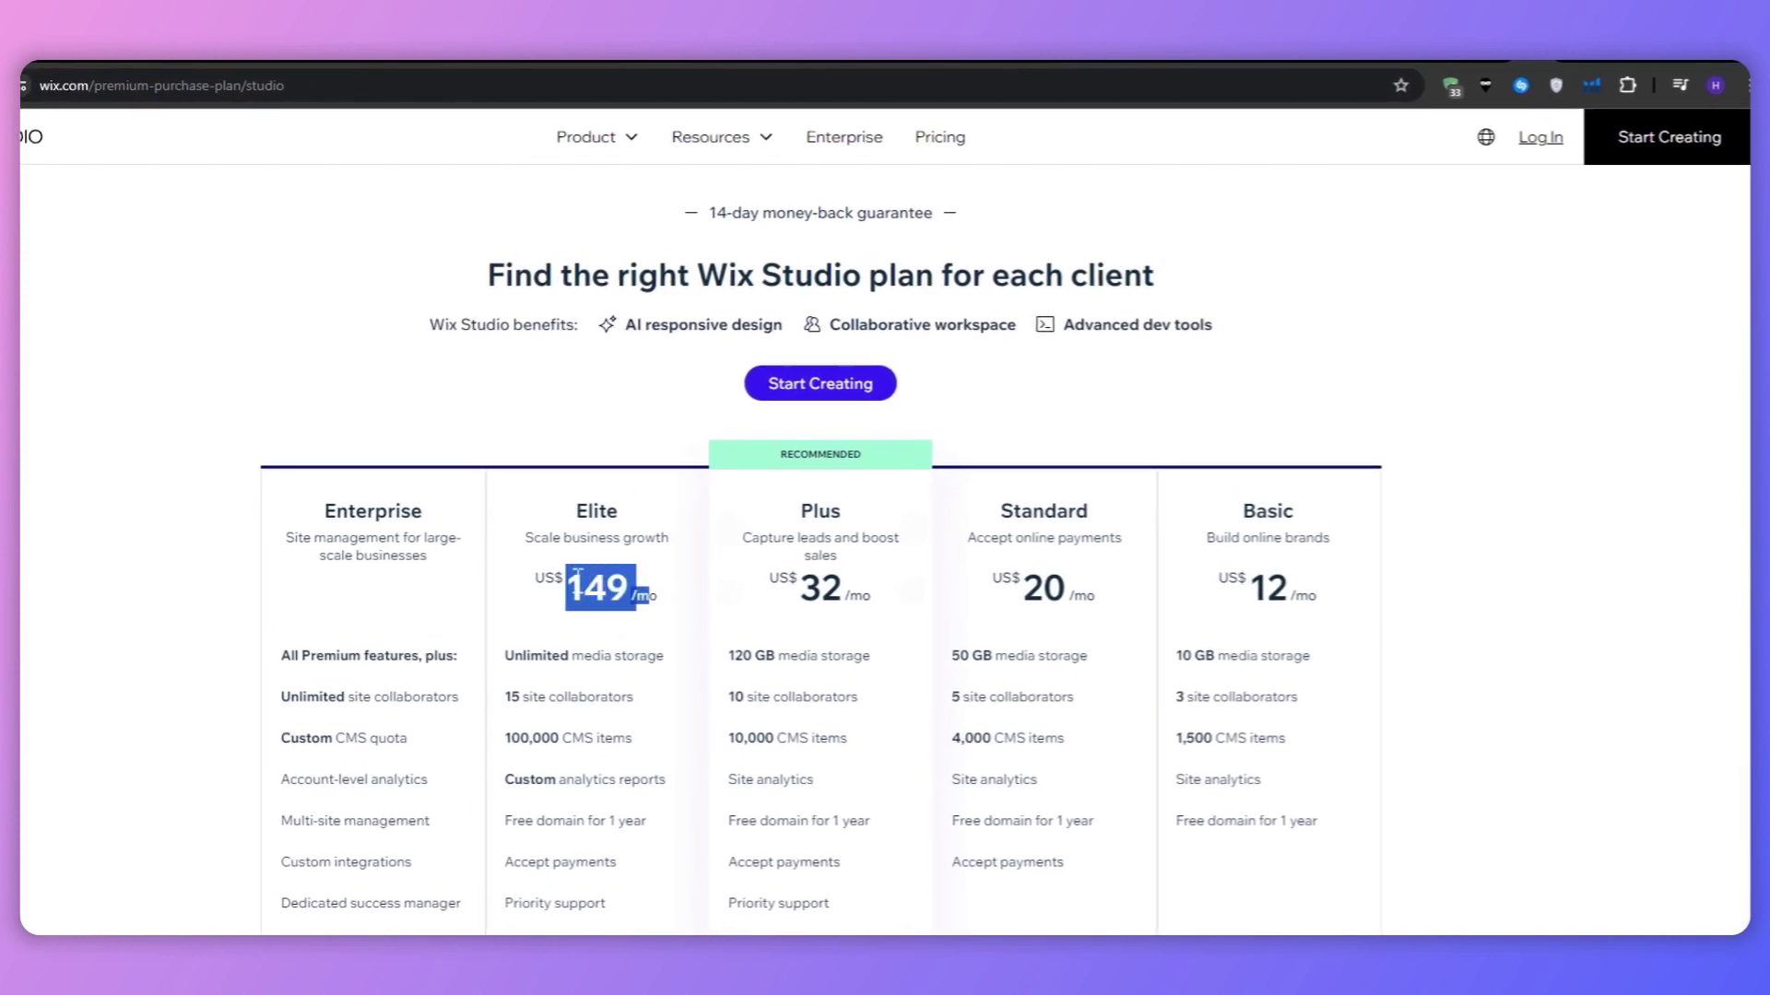
click(574, 588)
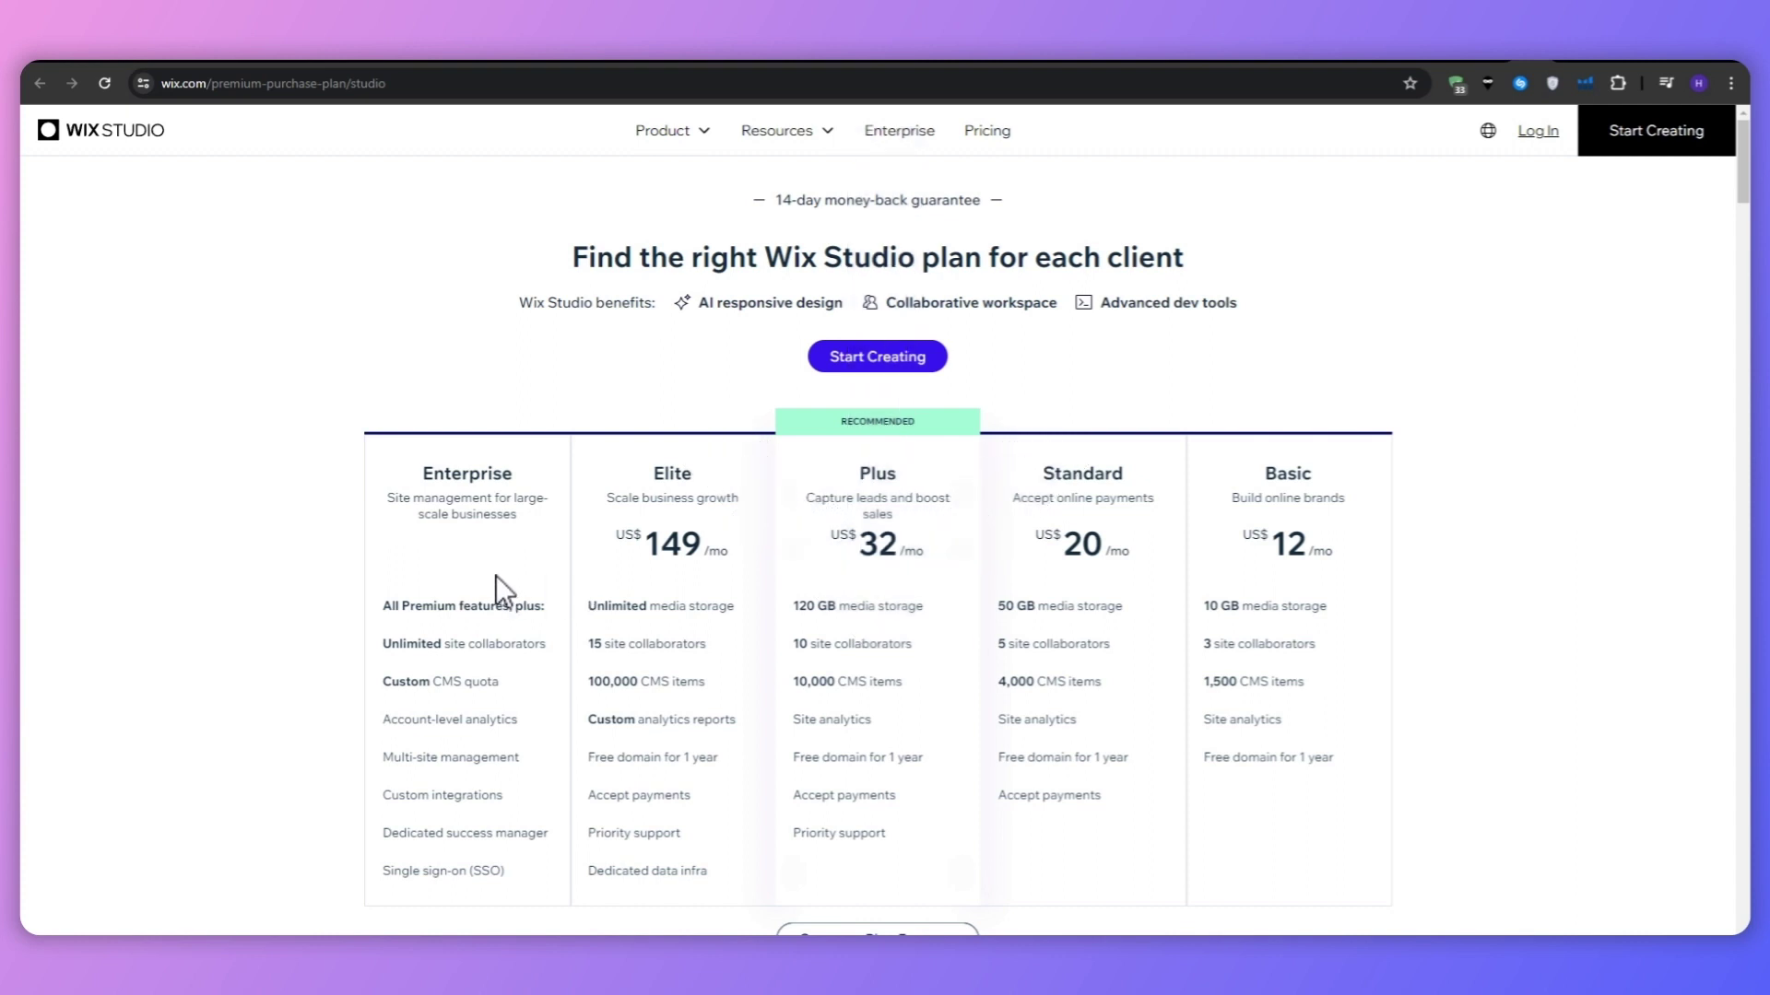
scroll(204, 622, down, 1)
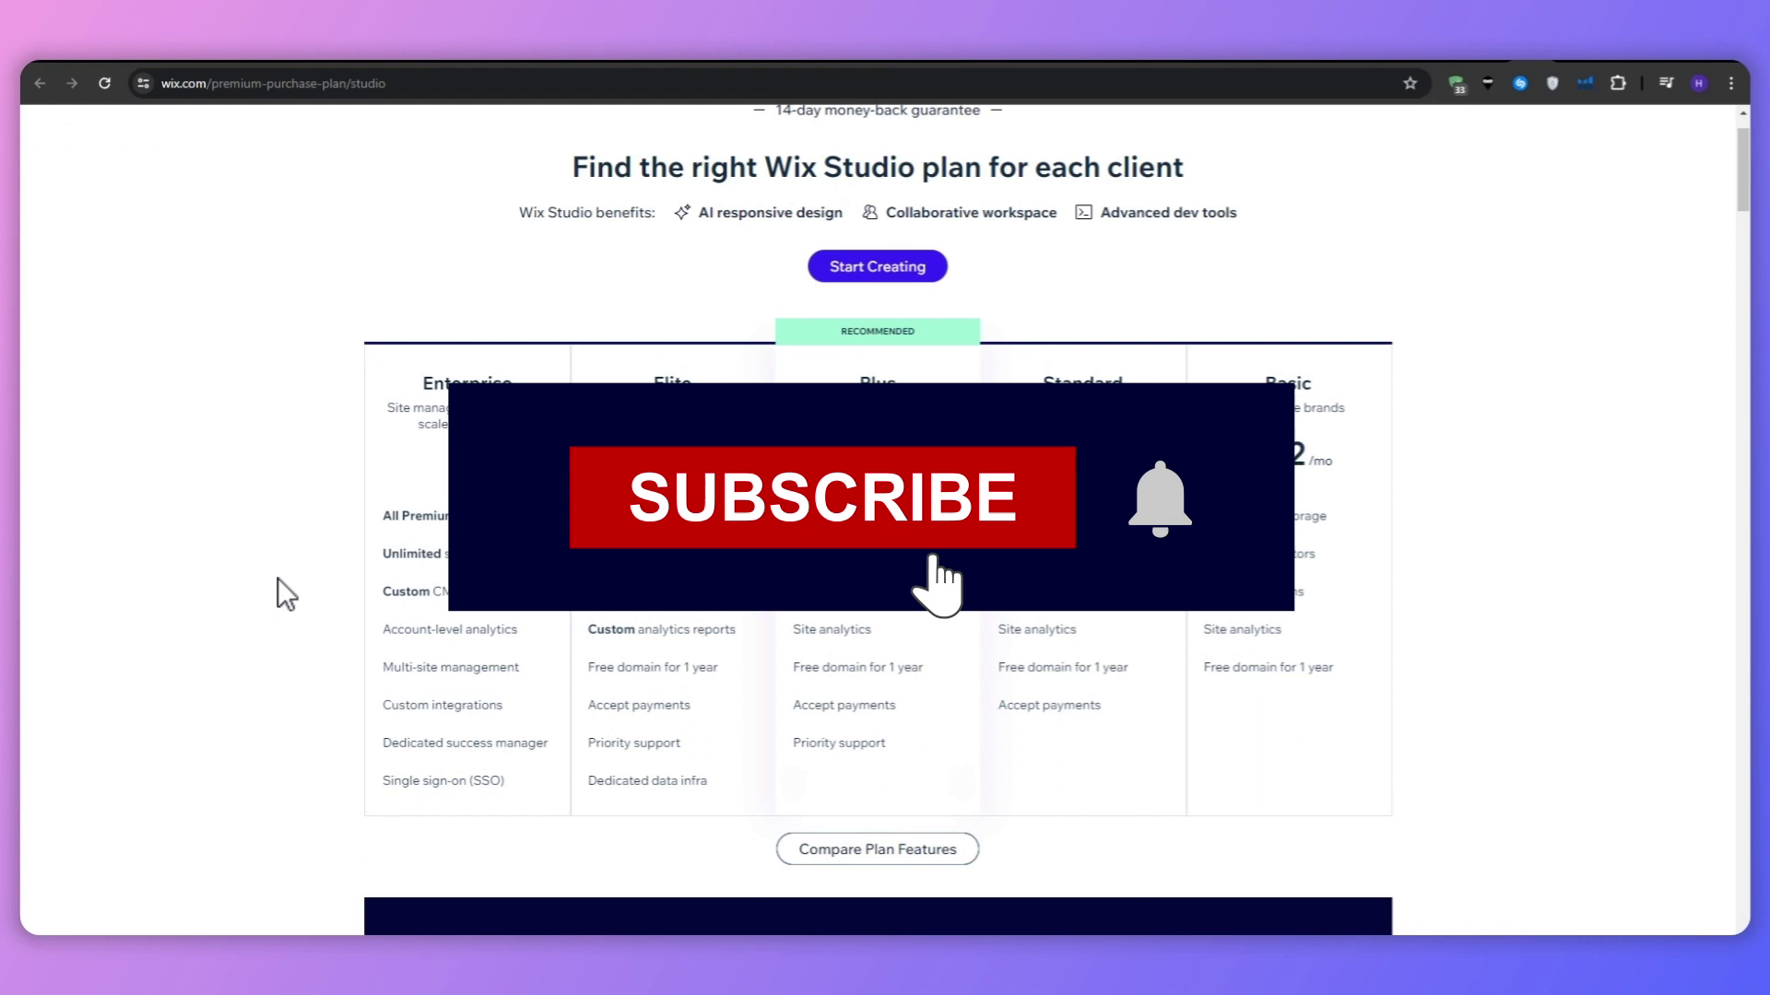